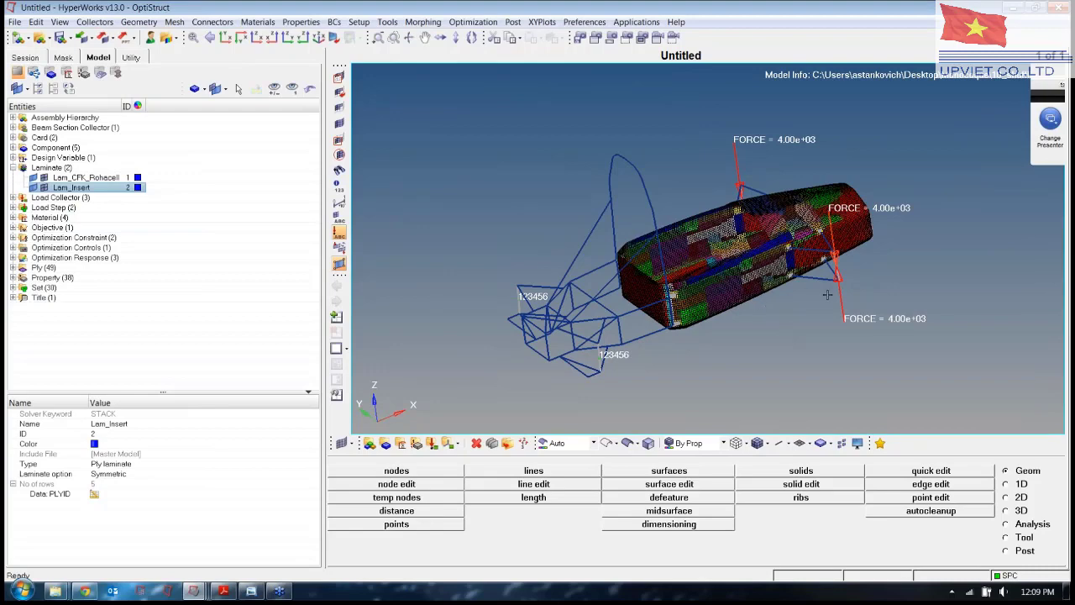
left_click_drag(839, 327, 656, 320, "ctrl")
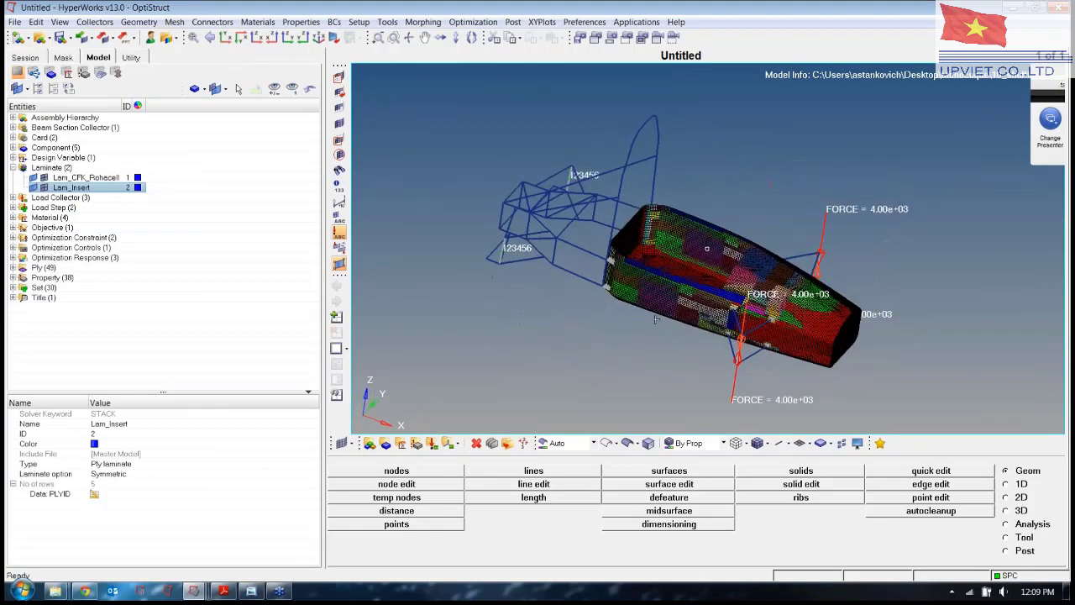
left_click_drag(879, 247, 793, 242, "ctrl")
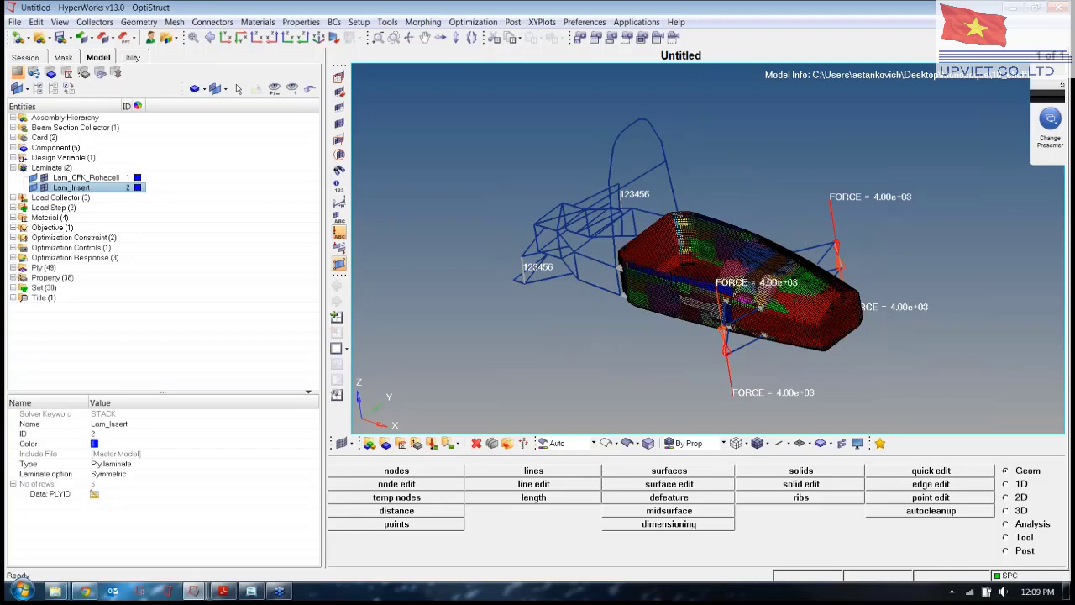
right_click_drag(794, 299, 757, 271, "ctrl")
scroll(657, 229, "up", 4, "ctrl")
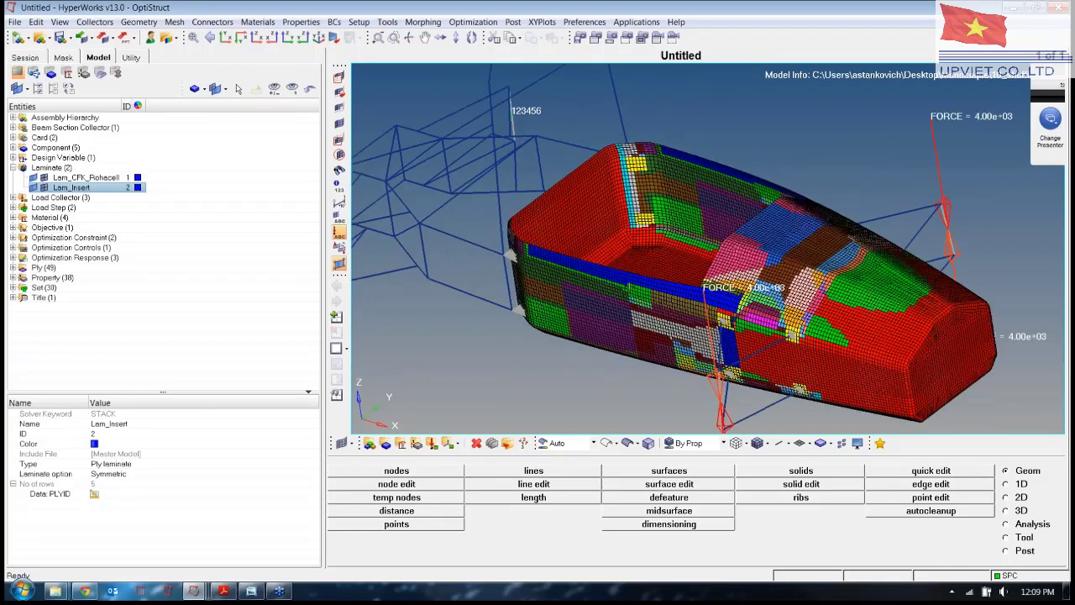
left_click_drag(624, 299, 727, 311, "ctrl")
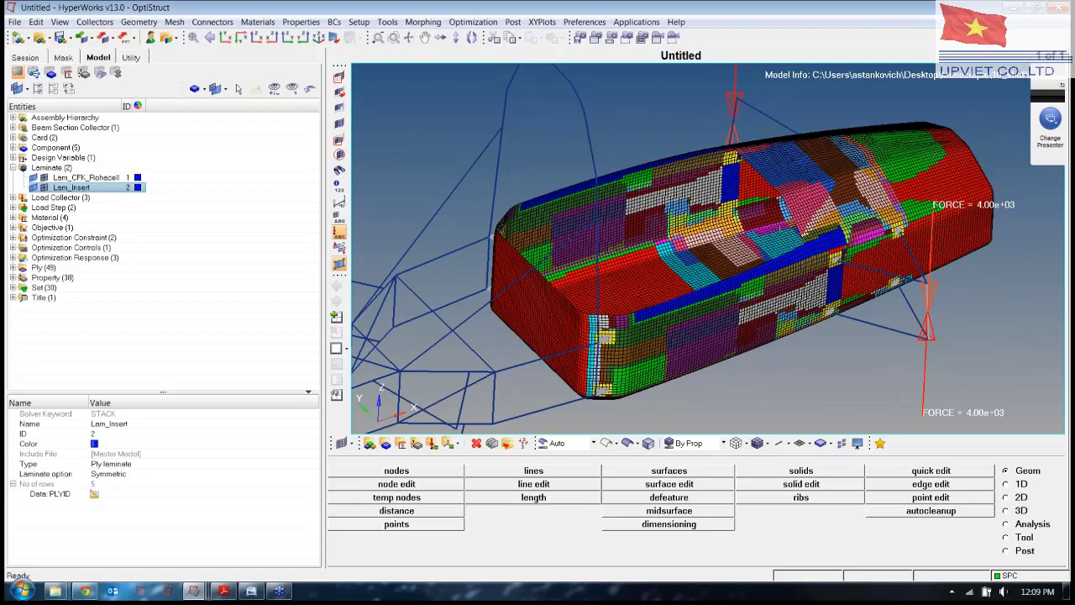
scroll(802, 177, "up", 5)
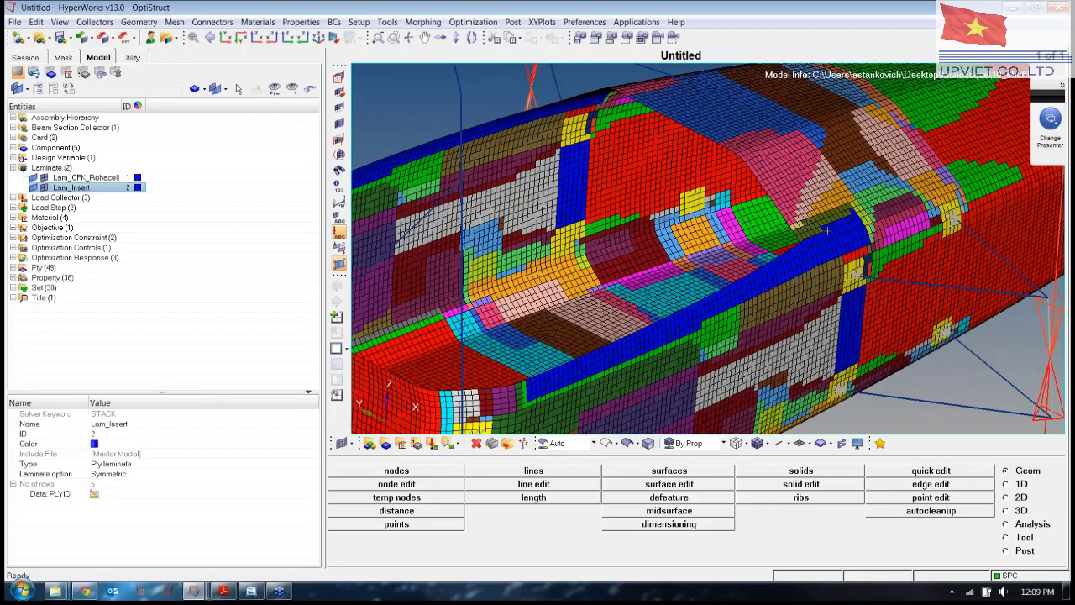
left_click_drag(714, 352, 604, 239, "ctrl")
scroll(697, 236, "down", 1, "ctrl")
right_click_drag(706, 236, 763, 175, "ctrl")
scroll(763, 175, "down", 2, "ctrl")
left_click_drag(869, 189, 808, 239, "ctrl")
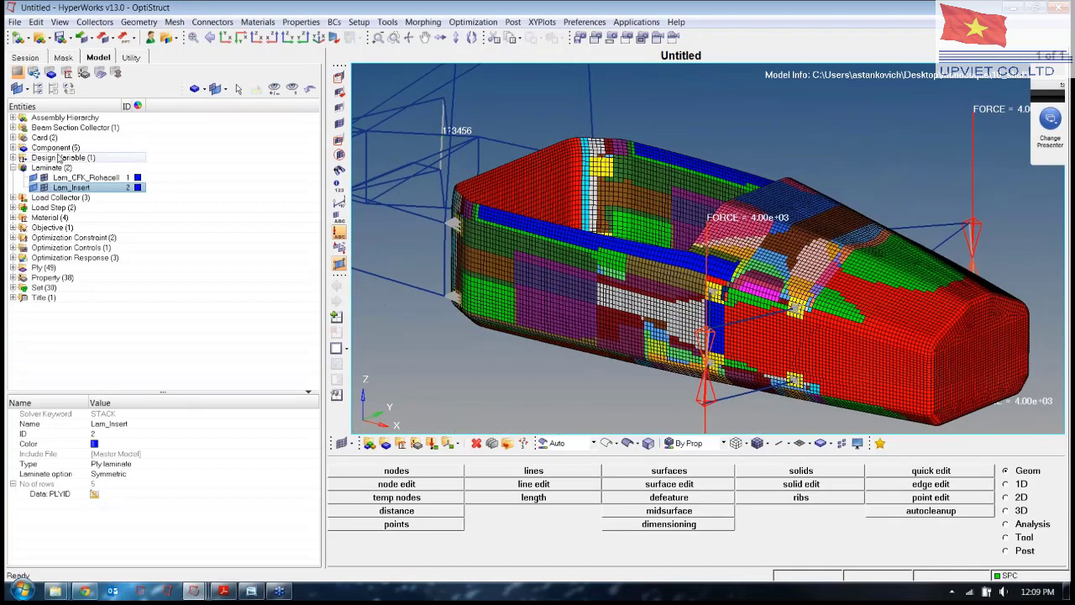
Expand the Property (38) list and rotate the monocoque to view its other side and top.
left_click(12, 277)
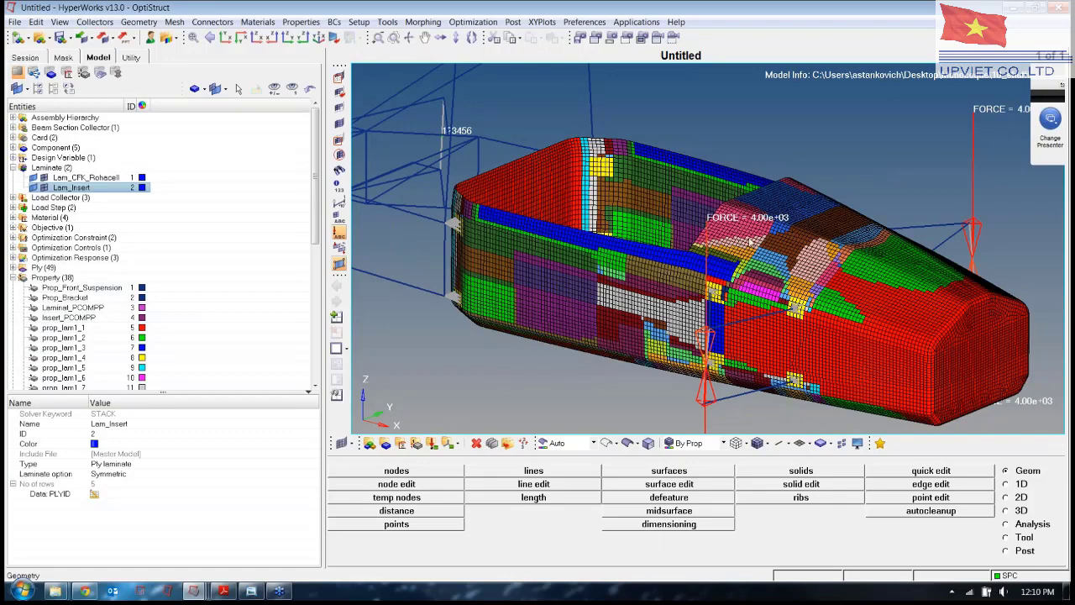
left_click_drag(890, 296, 716, 309, "ctrl")
mouse_move(647, 316)
left_mouse_down("ctrl")
mouse_move(761, 290)
mouse_move(820, 329)
mouse_move(838, 321)
left_mouse_up("ctrl")
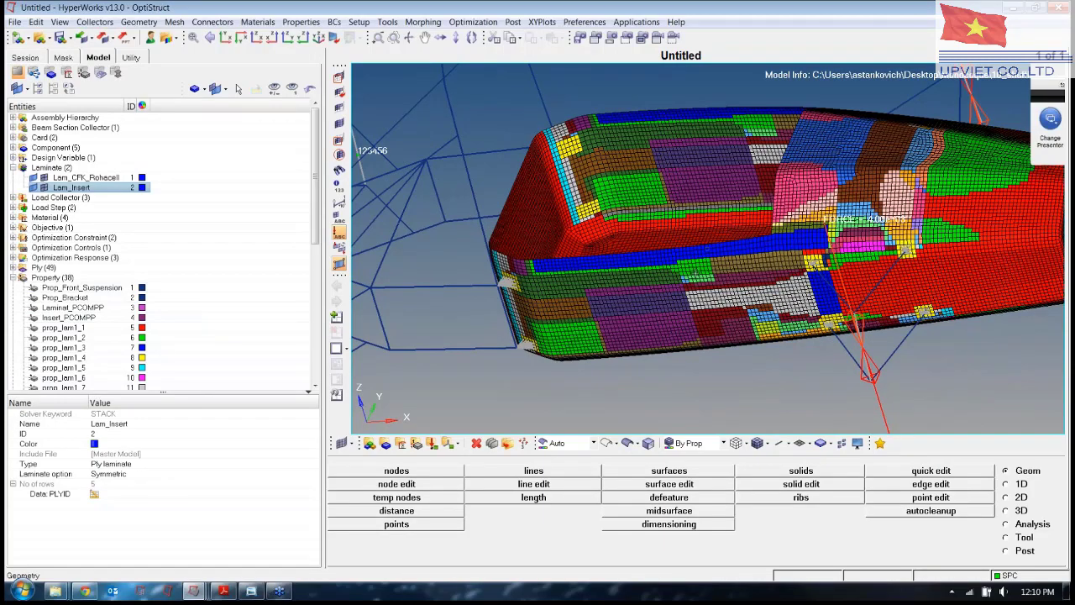
mouse_move(902, 308)
left_mouse_down("ctrl")
mouse_move(878, 340)
mouse_move(830, 353)
left_mouse_up("ctrl")
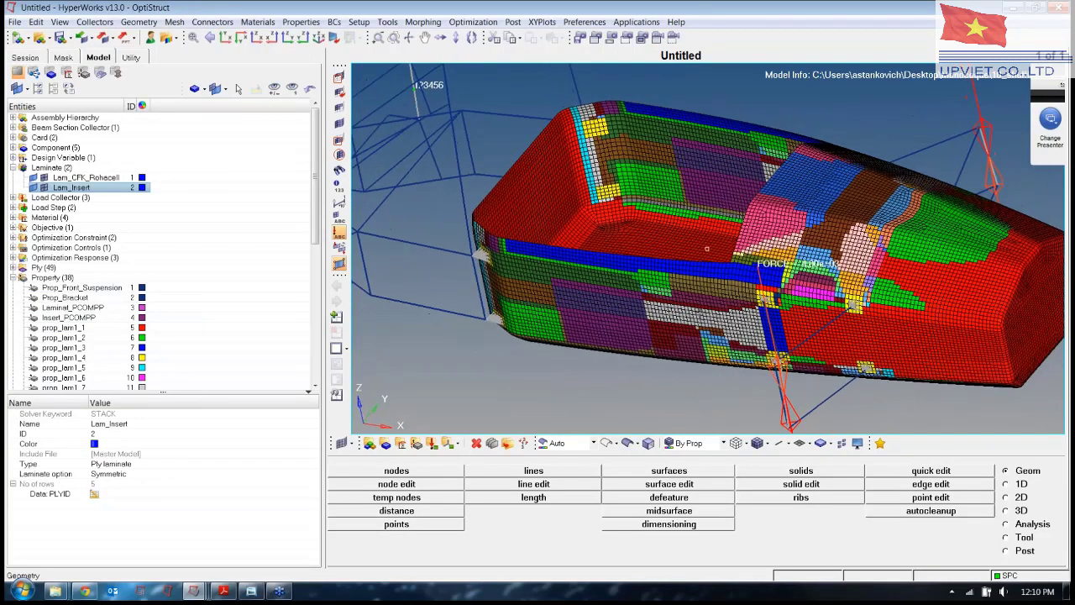
left_click_drag(534, 314, 523, 283, "ctrl")
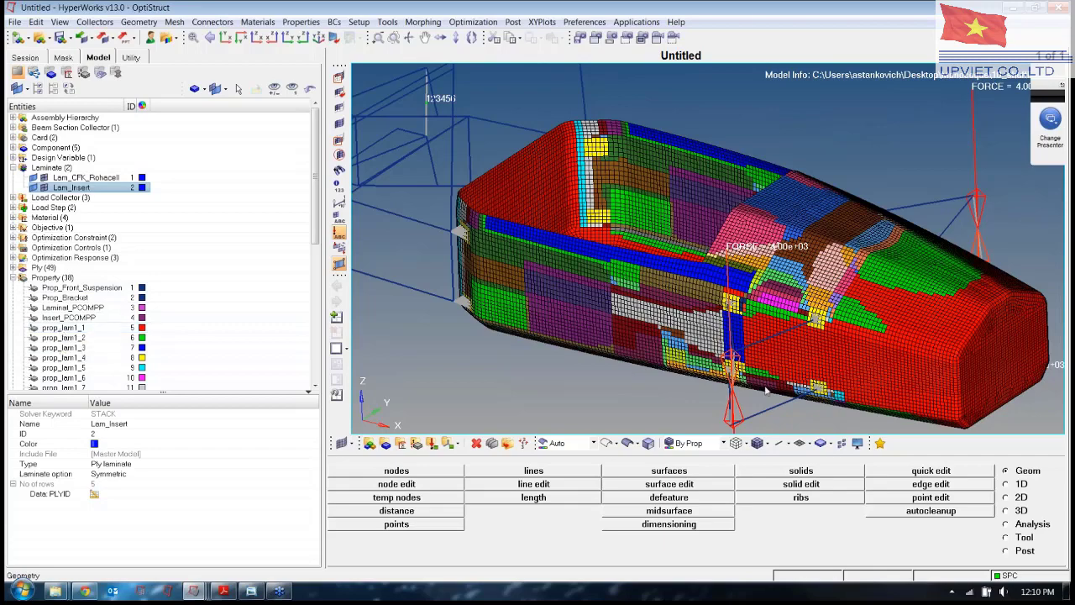
left_click_drag(800, 359, 707, 248, "ctrl")
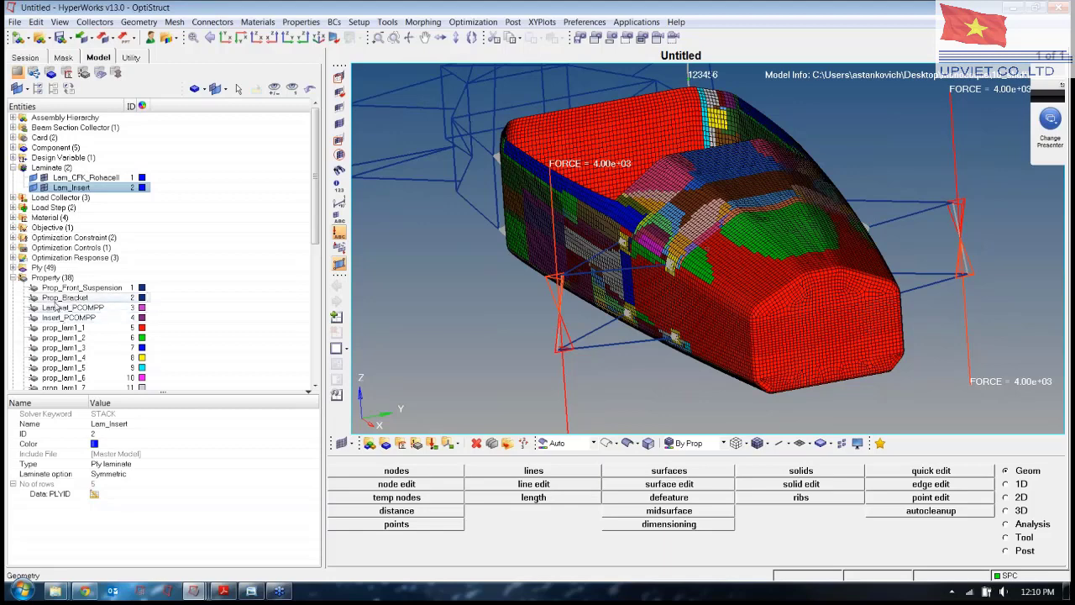
Draw the shell elements as 3D composite layers and turn the model to a level side view.
left_click(831, 445)
left_click(836, 473)
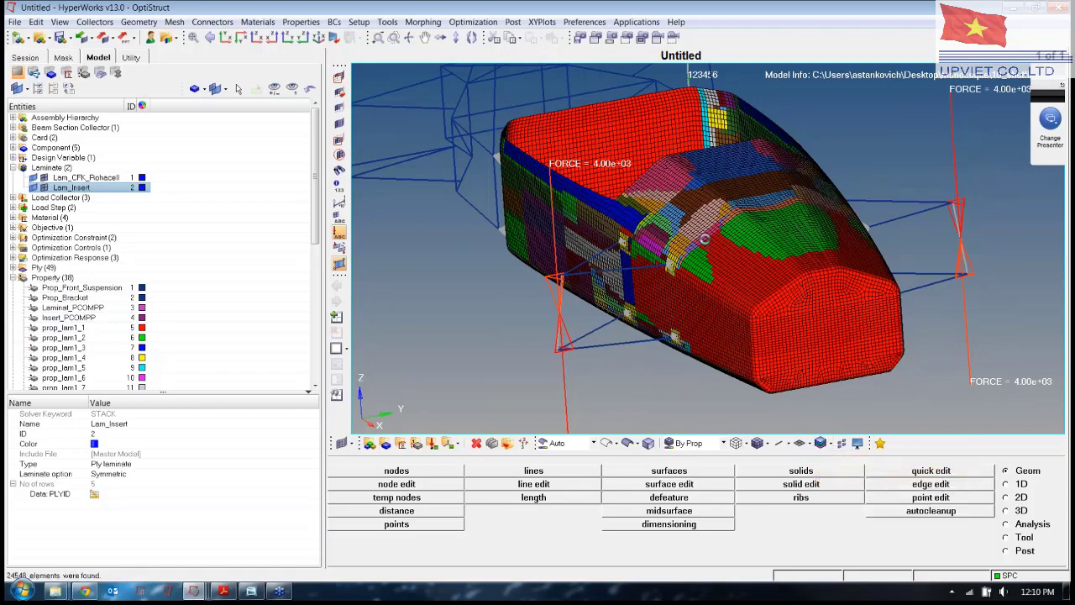
left_click_drag(498, 269, 532, 342, "ctrl")
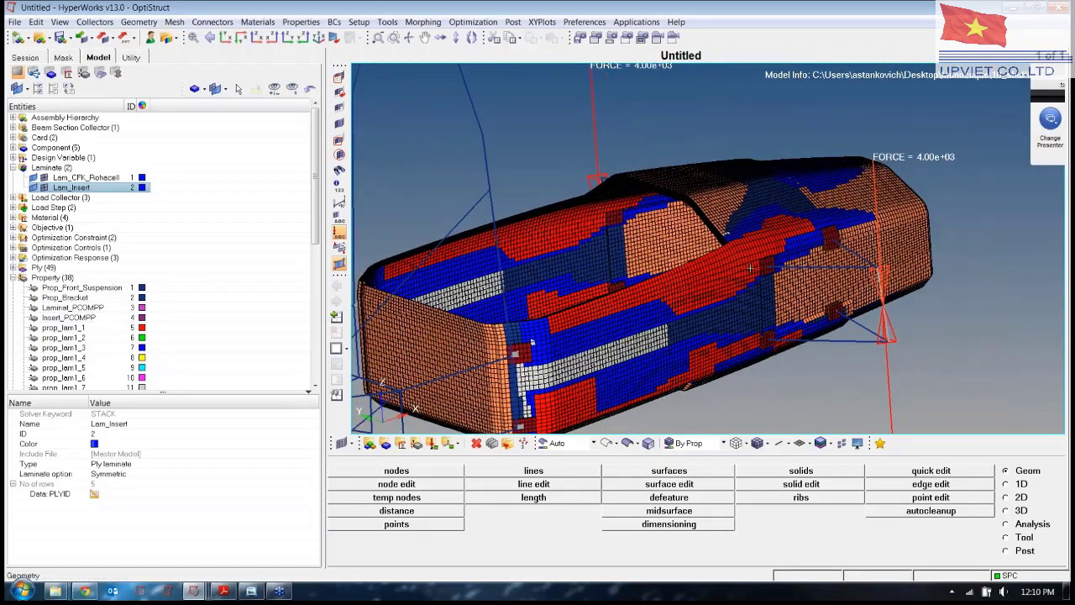
scroll(672, 182, "up", 8)
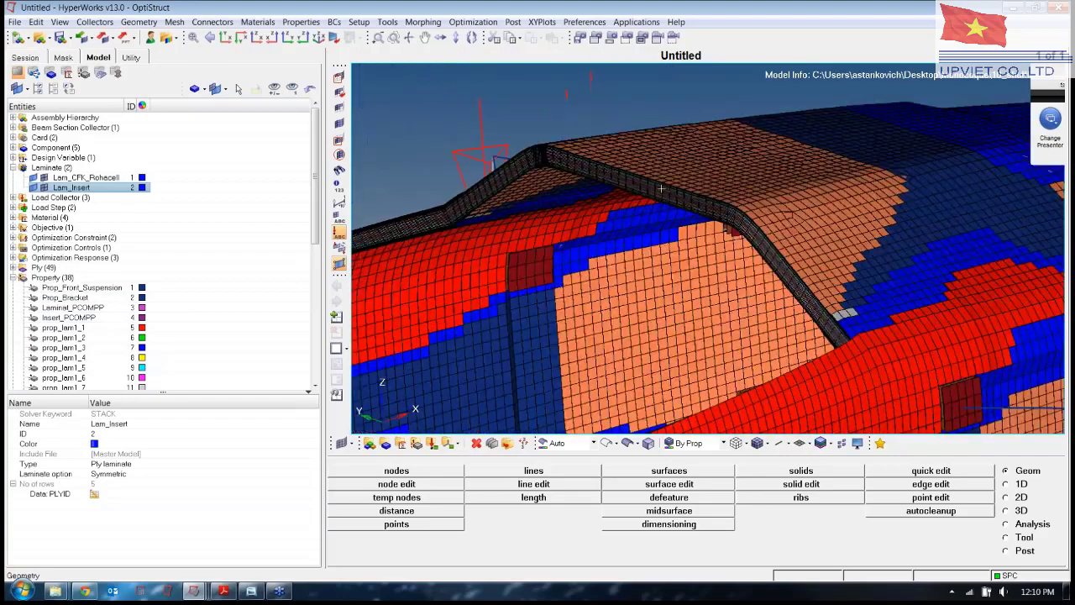
Zoom in along the laminate edge to inspect the stacked plies through the thickness.
left_click_drag(579, 230, 762, 255, "ctrl")
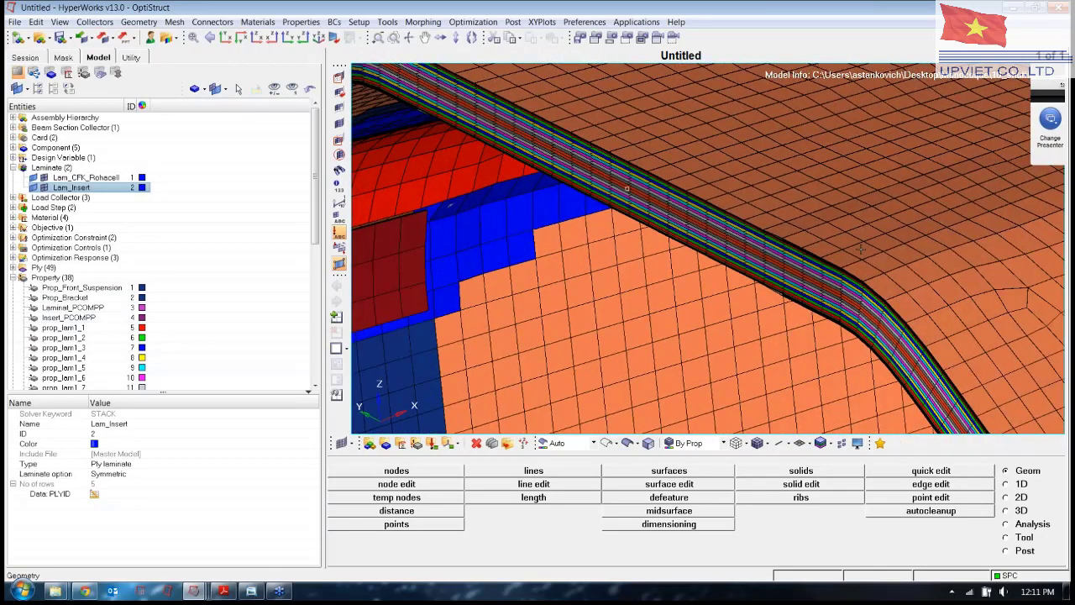
scroll(862, 250, "down", 5)
right_click_drag(861, 249, 668, 251, "ctrl")
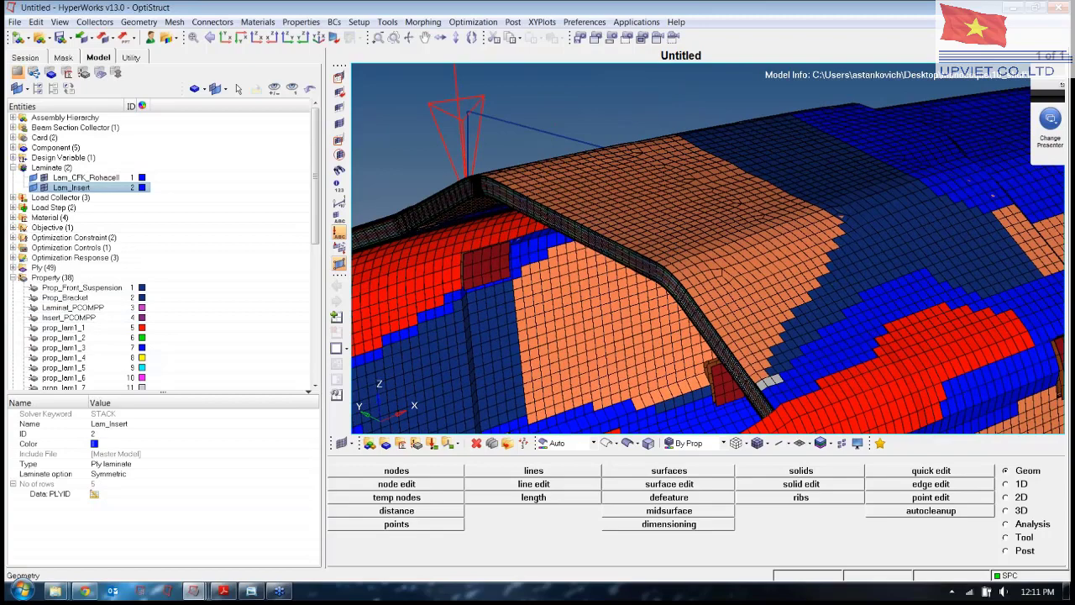
scroll(658, 295, "up", 5)
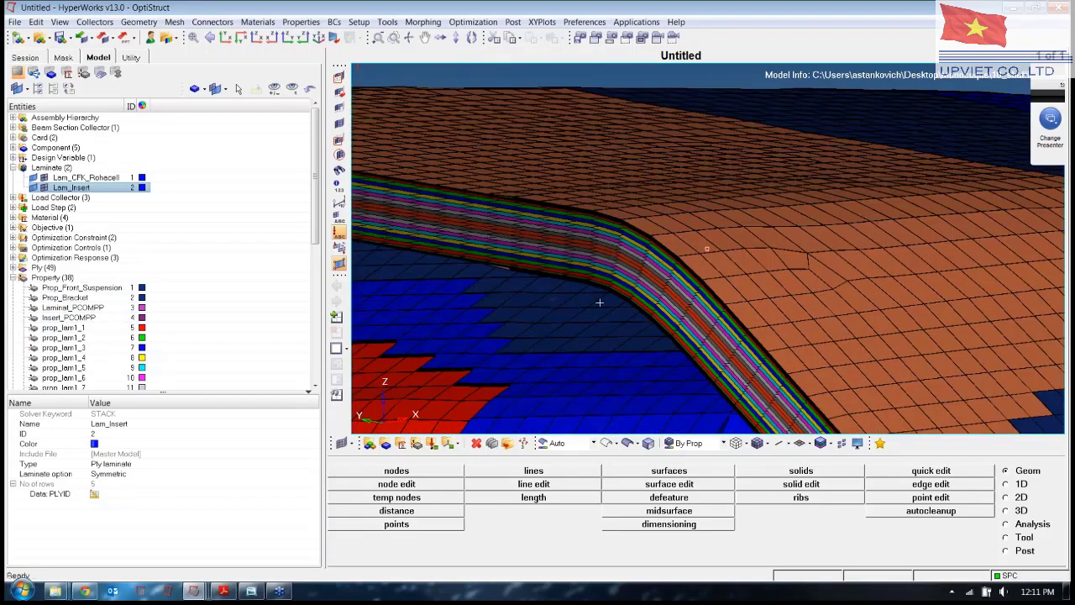
scroll(626, 278, "up", 5)
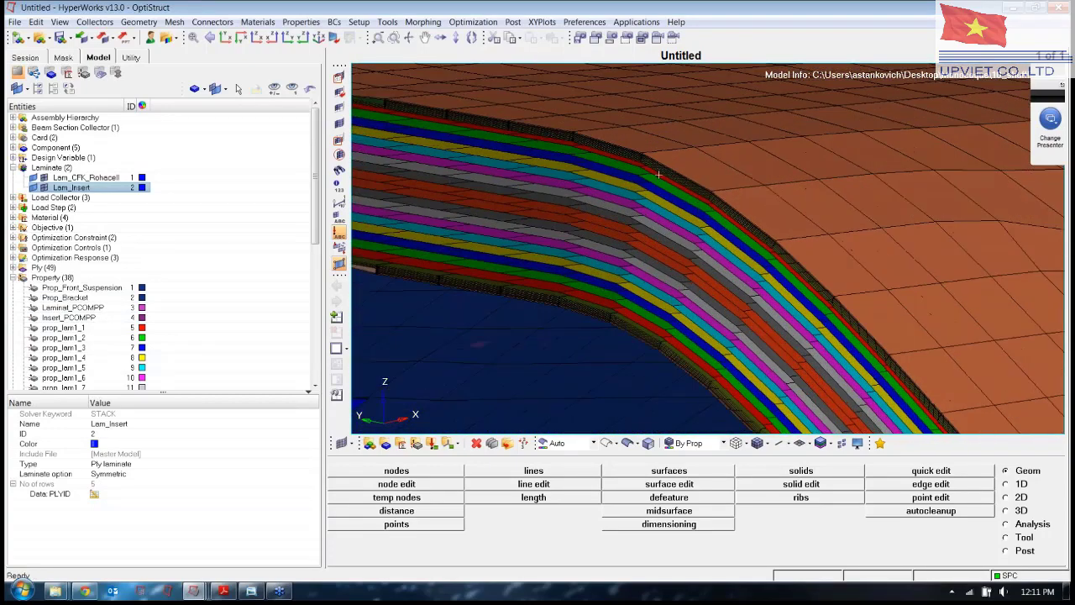
scroll(672, 173, "up", 3)
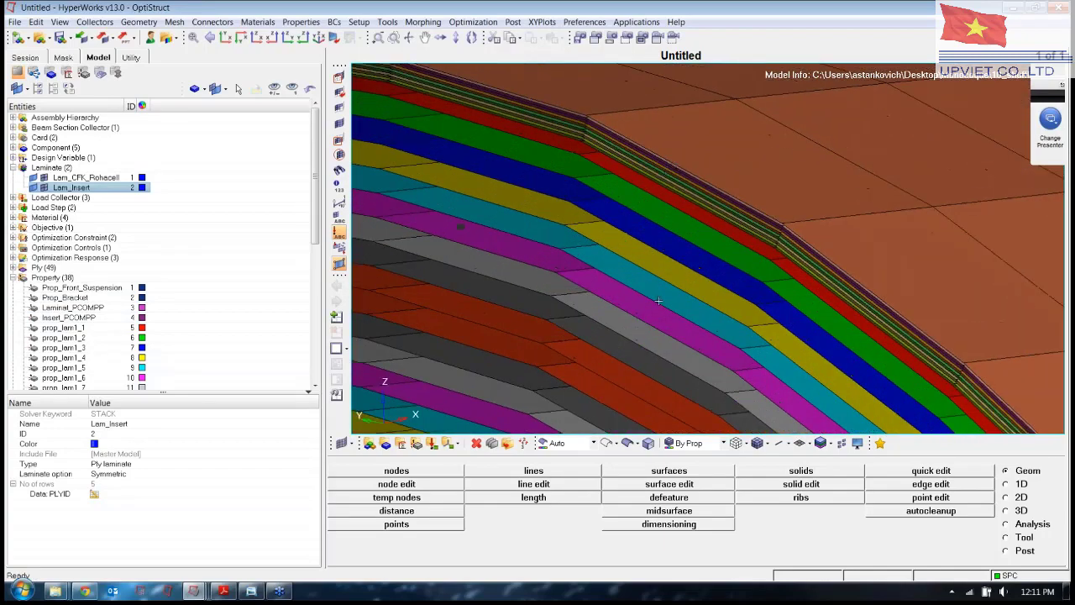
right_click_drag(659, 300, 690, 172, "ctrl")
right_click_drag(648, 331, 750, 203, "ctrl")
scroll(750, 203, "down", 3, "ctrl")
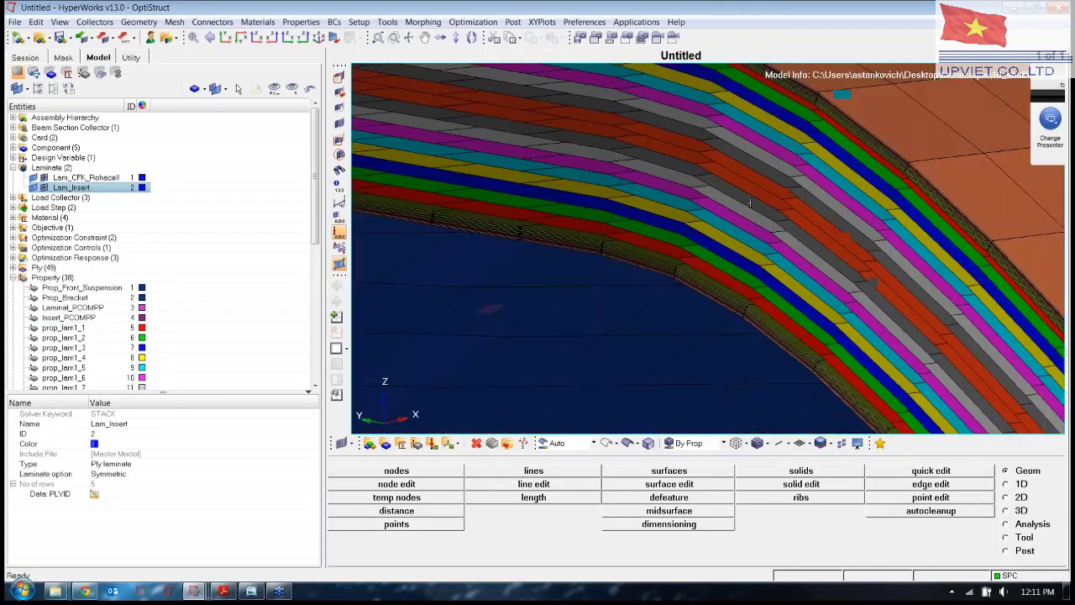
scroll(750, 203, "down", 2, "ctrl")
left_click_drag(802, 219, 776, 200, "ctrl")
scroll(936, 279, "down", 7, "ctrl")
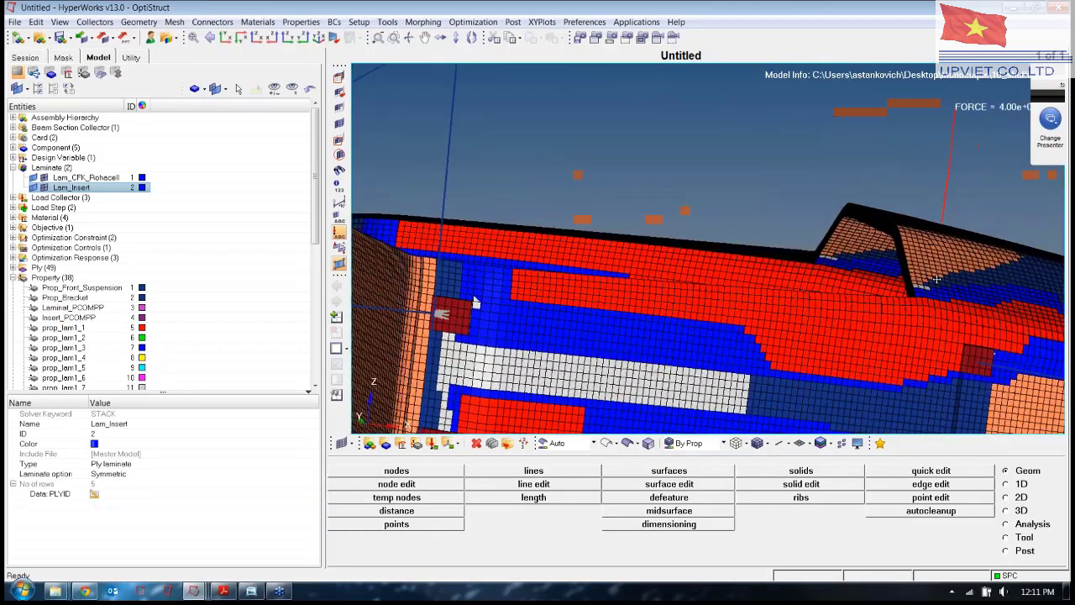
left_click_drag(475, 302, 395, 315, "ctrl")
Isolate plies PLYS_1 through PLYS_9 from the Ply list in the Model browser.
left_click(67, 348)
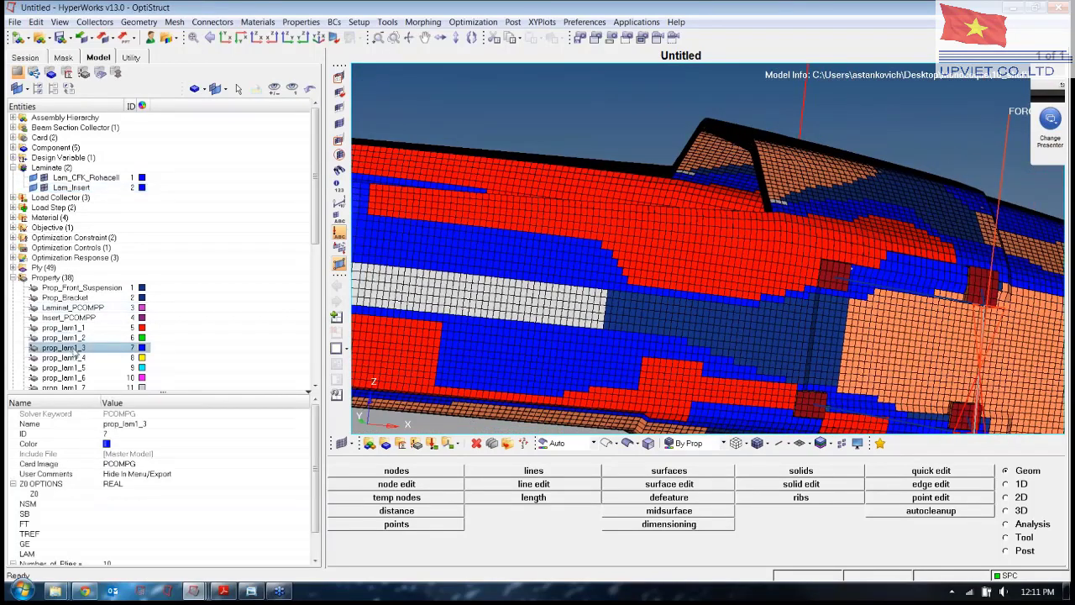
left_click(13, 277)
left_click(13, 267)
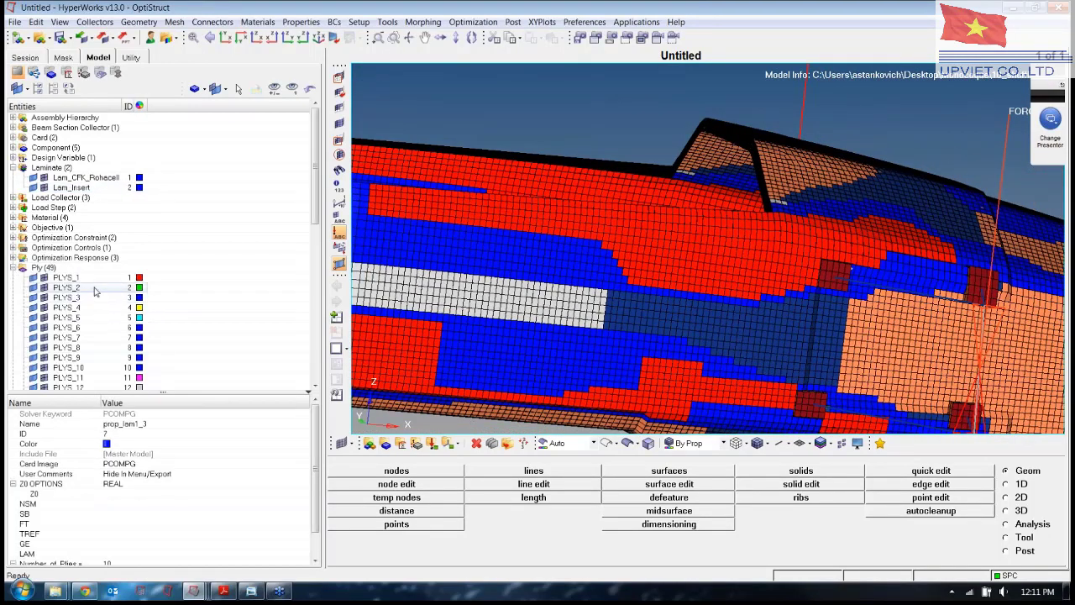
left_click(65, 277)
left_click(72, 357, "shift")
right_click(82, 357)
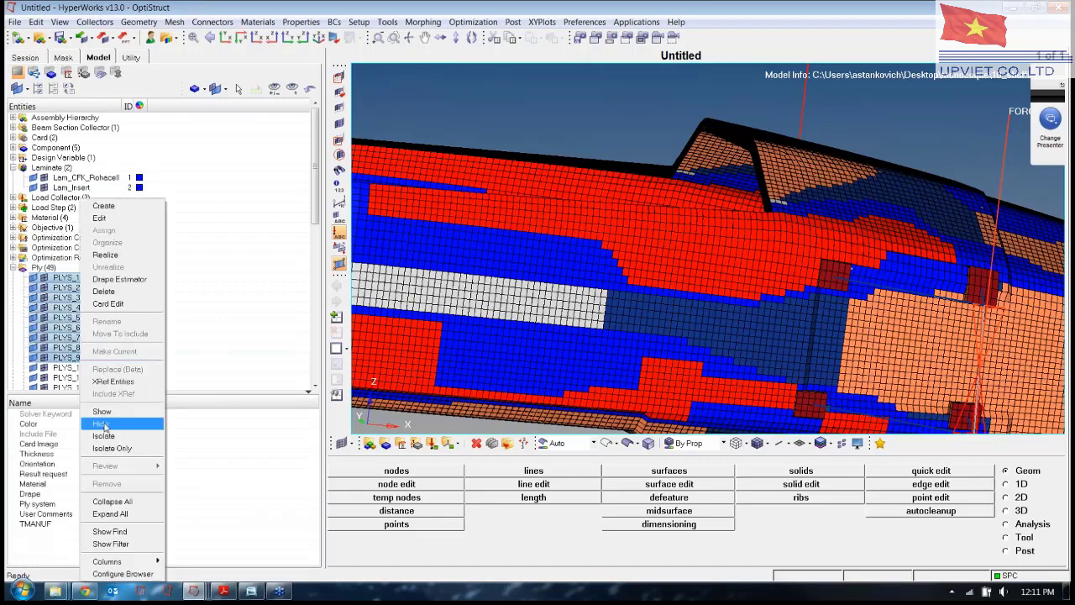
left_click(104, 437)
Orbit the view to see the isolated plies from another angle.
right_click_drag(612, 298, 645, 216, "ctrl")
left_click_drag(634, 215, 599, 415, "ctrl")
left_click_drag(697, 281, 734, 263, "ctrl")
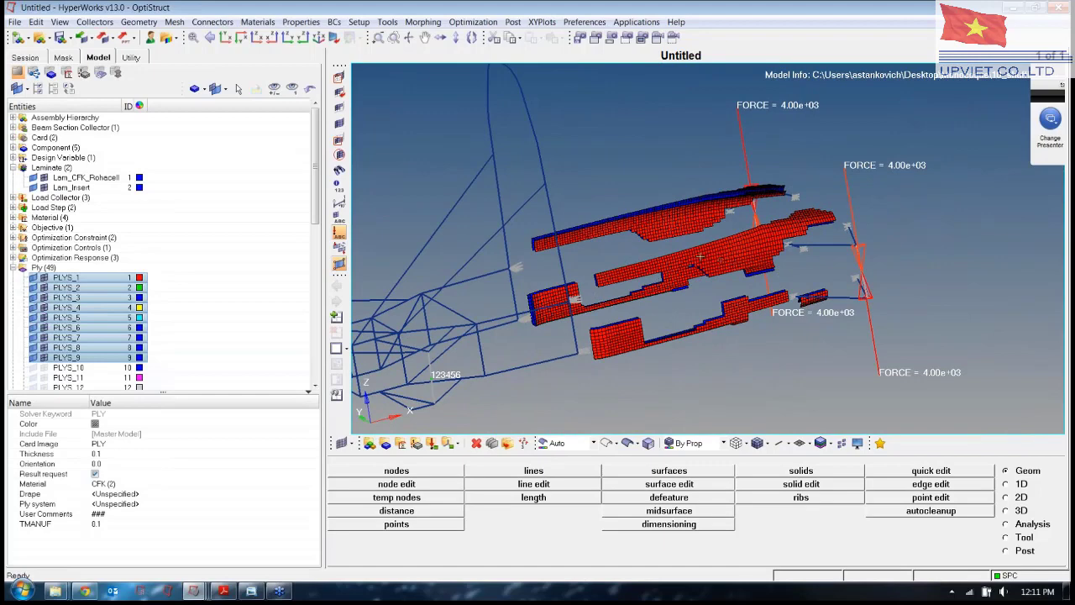
Turn on display of plies PLYS_10 through PLYS_16 alongside the isolated plies.
left_click(67, 367)
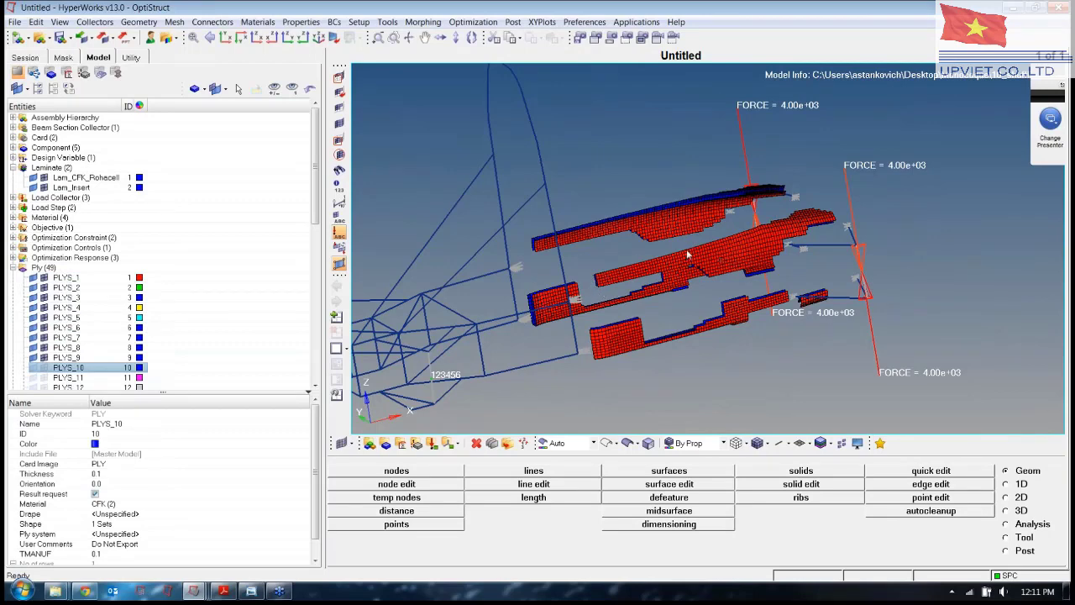
left_click(43, 369)
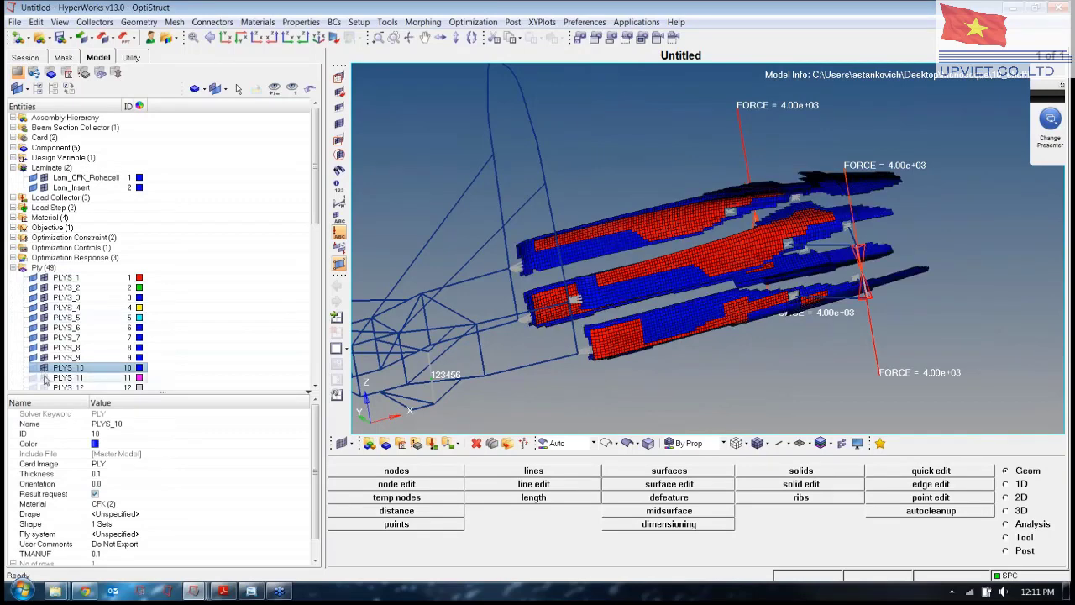
left_click(46, 379)
left_click(44, 388)
right_click_drag(440, 353, 452, 268, "ctrl")
left_click(65, 357)
scroll(66, 357, "down", 5)
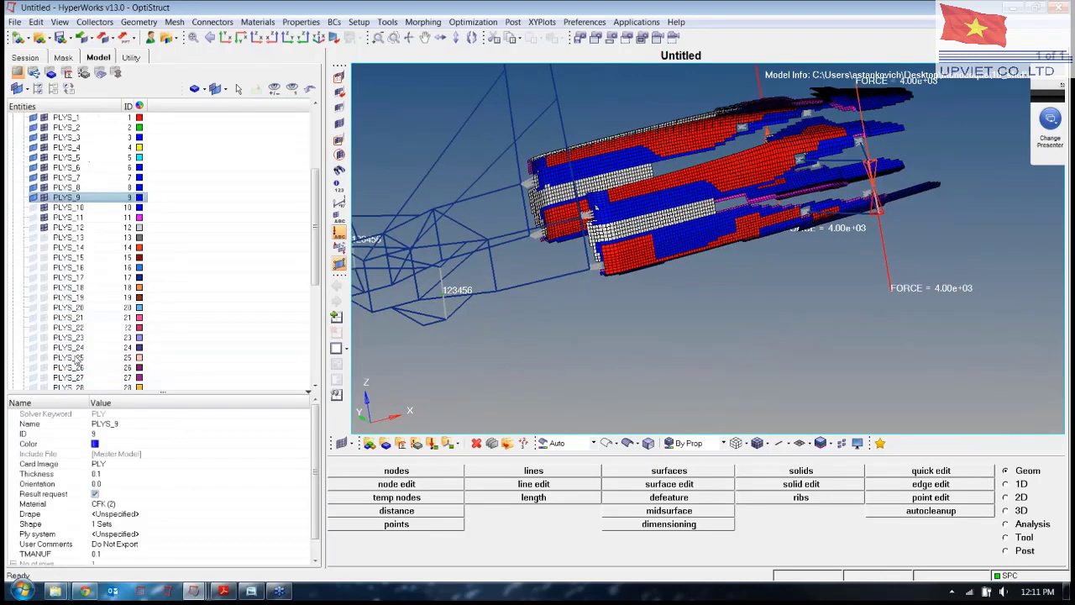
left_click(44, 238)
left_click(44, 247)
left_click(43, 268)
left_click(44, 258)
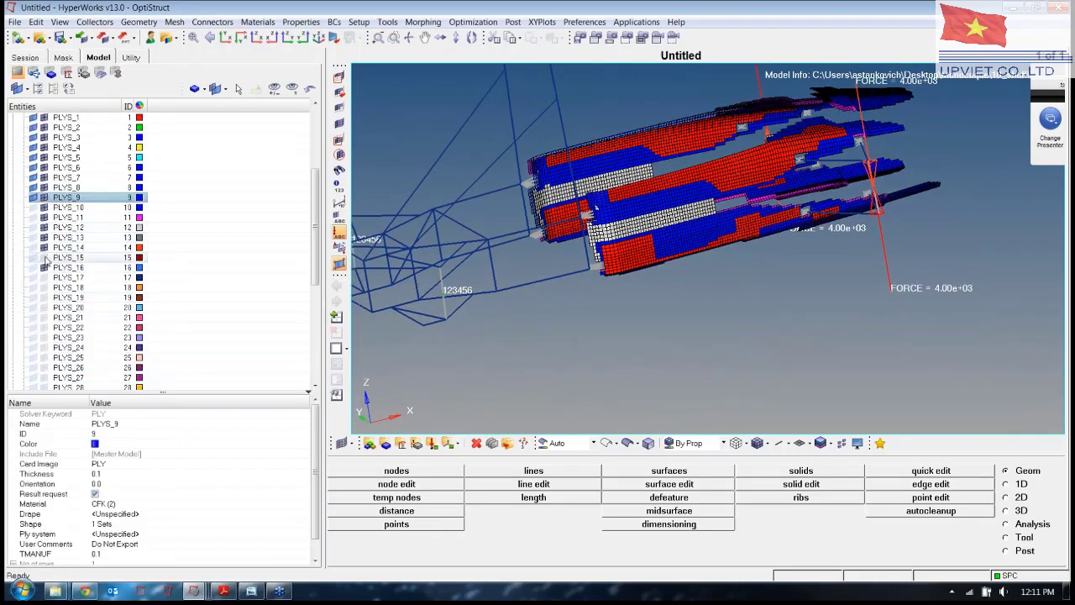
scroll(97, 293, "up", 4)
scroll(95, 293, "up", 2)
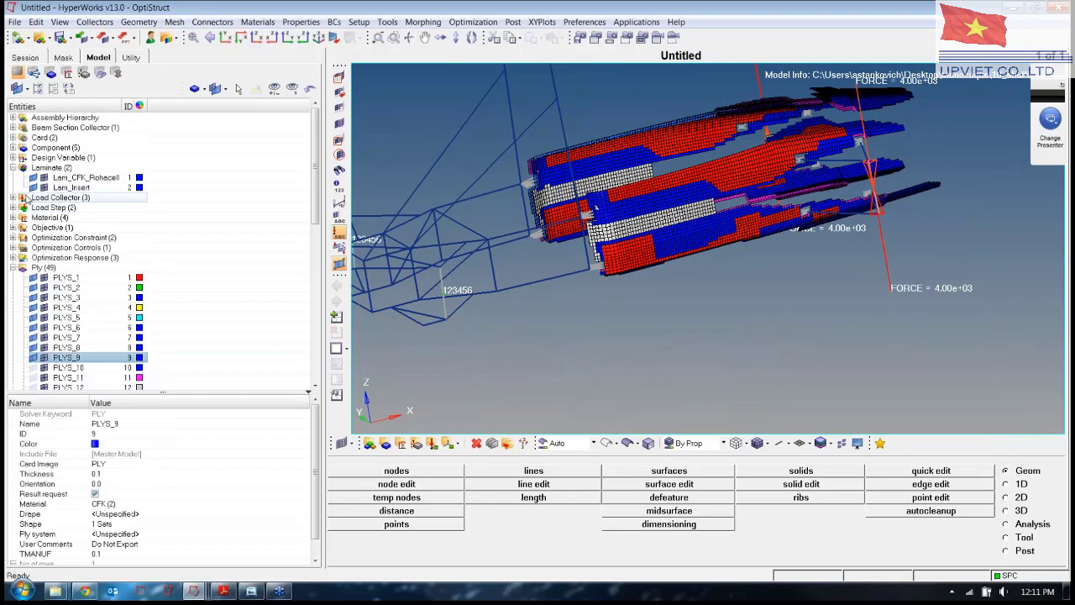
Review the Lam_CFK_Rohacell laminate's symmetric stack of 44 ply rows.
left_click(84, 179)
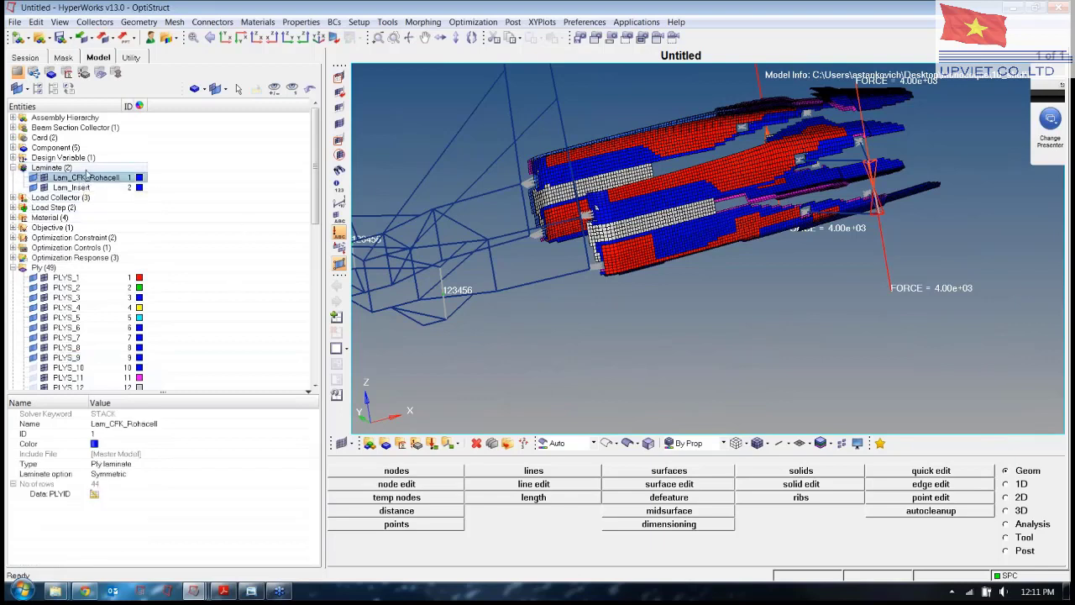
left_click(63, 168)
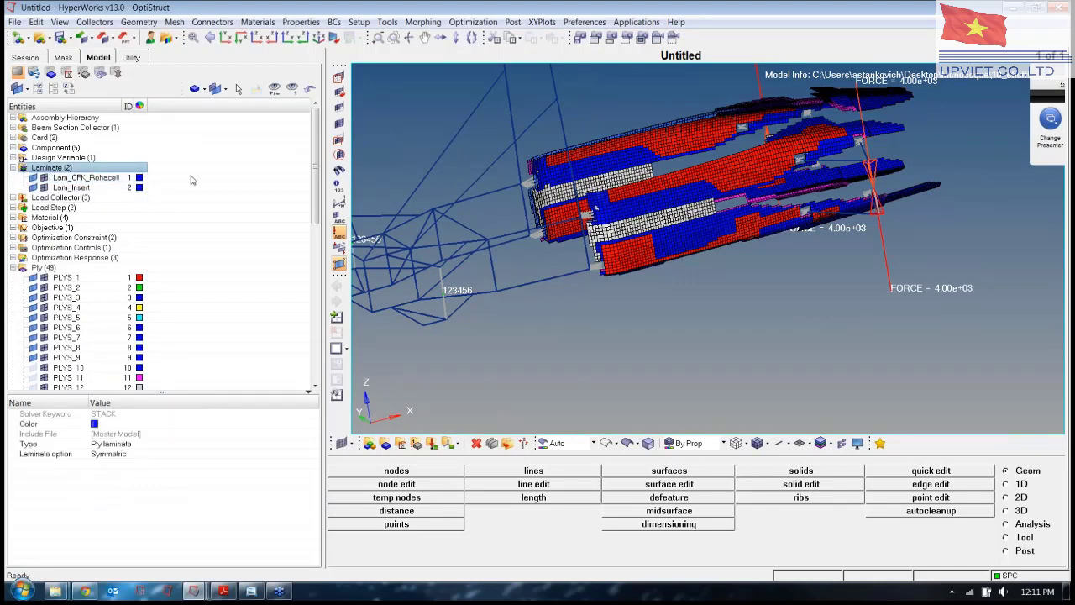
left_click(71, 279)
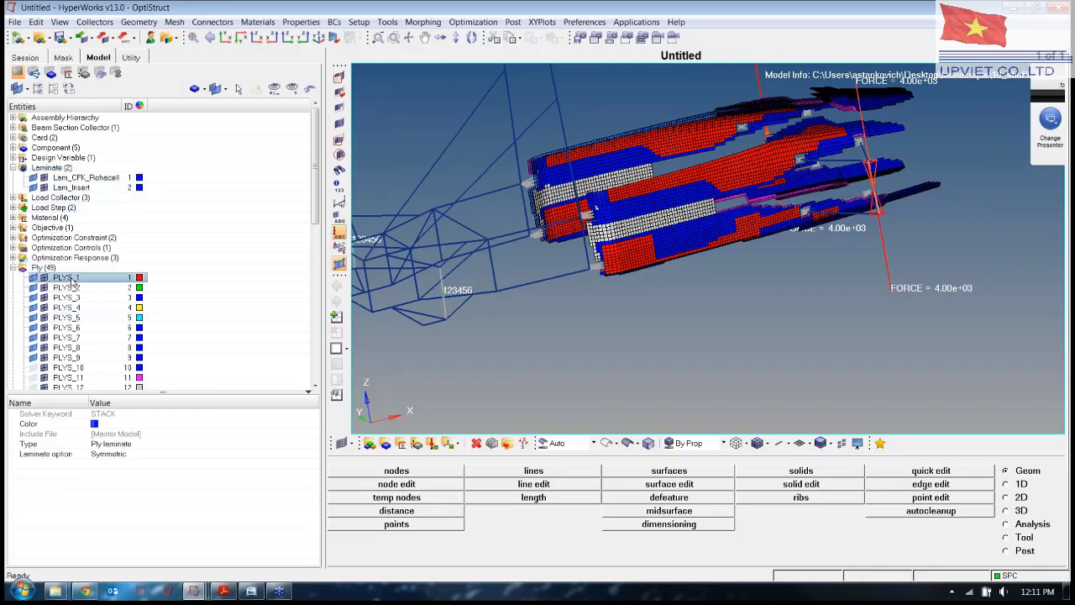
scroll(75, 316, "down", 3)
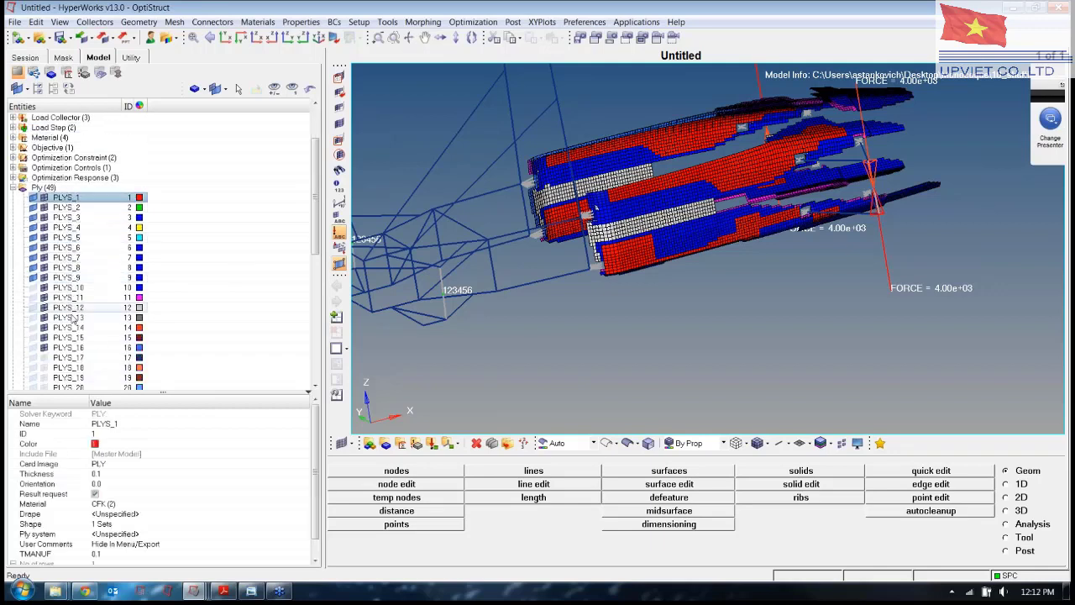
scroll(72, 362, "down", 4)
scroll(72, 363, "up", 7)
left_click(88, 178)
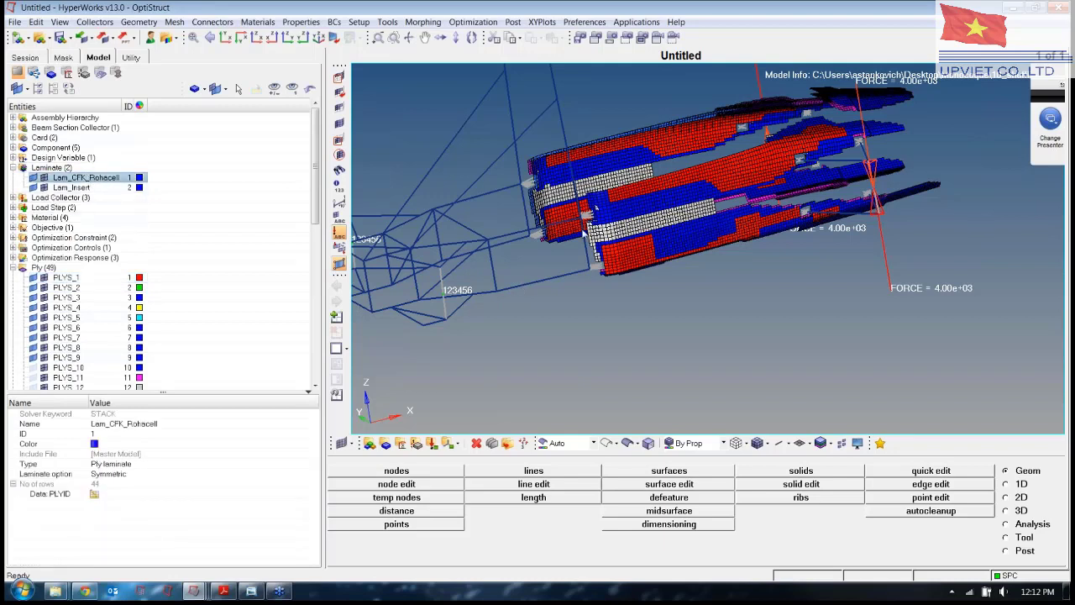
Collapse the Laminate and Ply folders and expand the Property list.
left_click(13, 167)
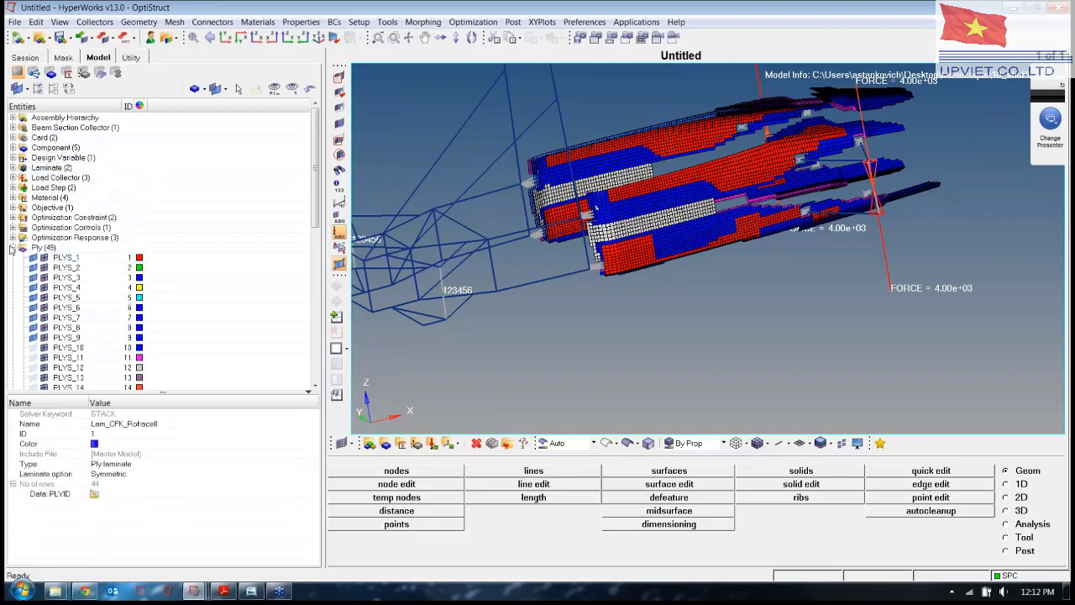
left_click(13, 248)
left_click(13, 258)
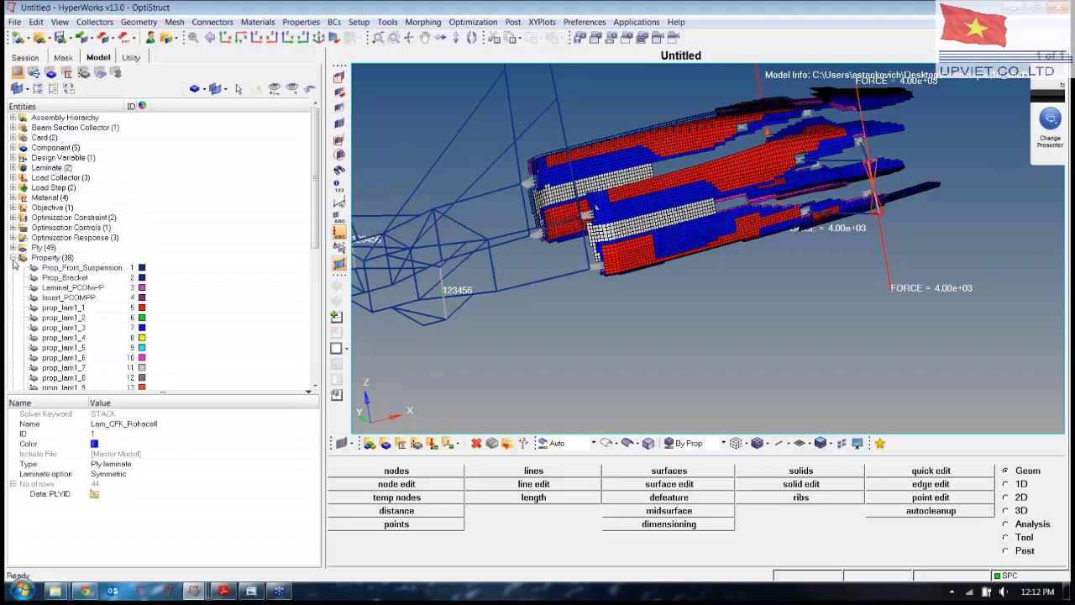
Select property prop_lam1_1 and show the elements as thick composite layers.
left_click(71, 308)
scroll(93, 323, "down", 2)
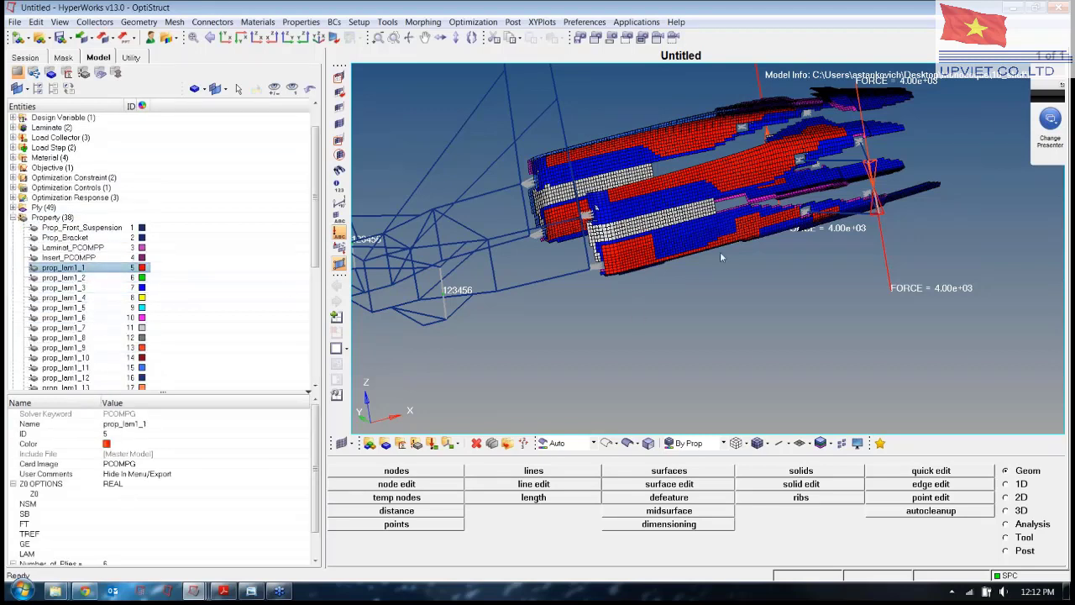
left_click(821, 442)
left_click(848, 465)
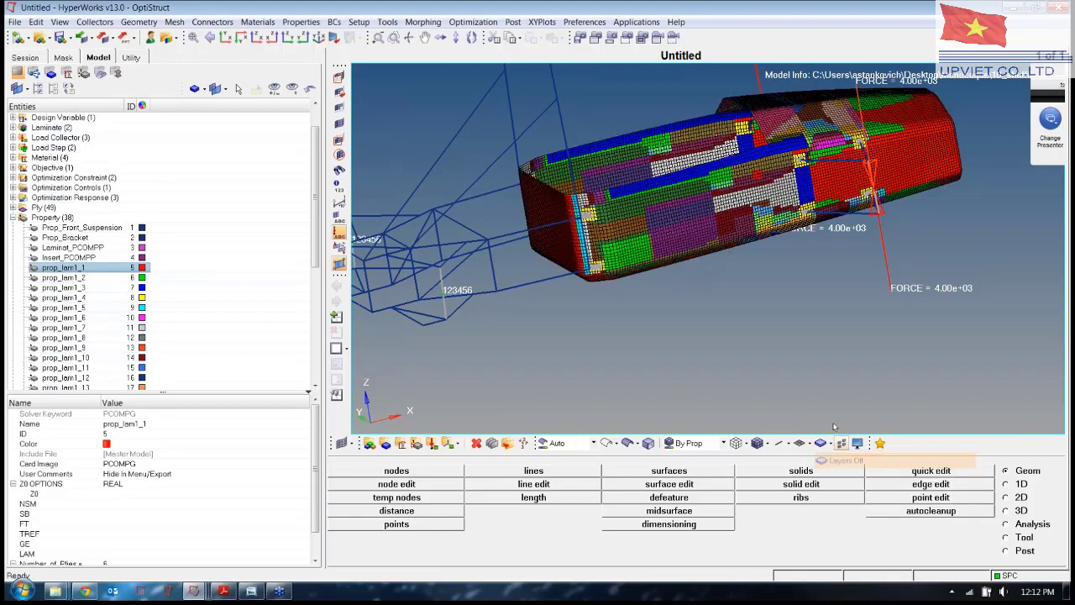
scroll(803, 195, "up", 6)
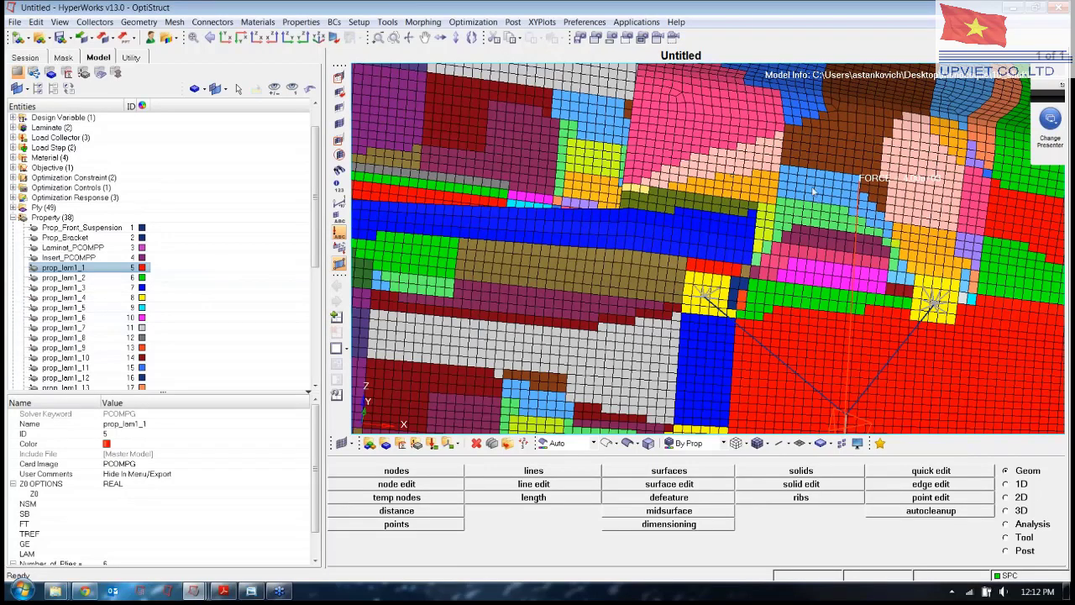
Orbit the full monocoque and select the SB field of prop_lam1_1's PCOMPG card.
left_click_drag(900, 192, 811, 277, "ctrl")
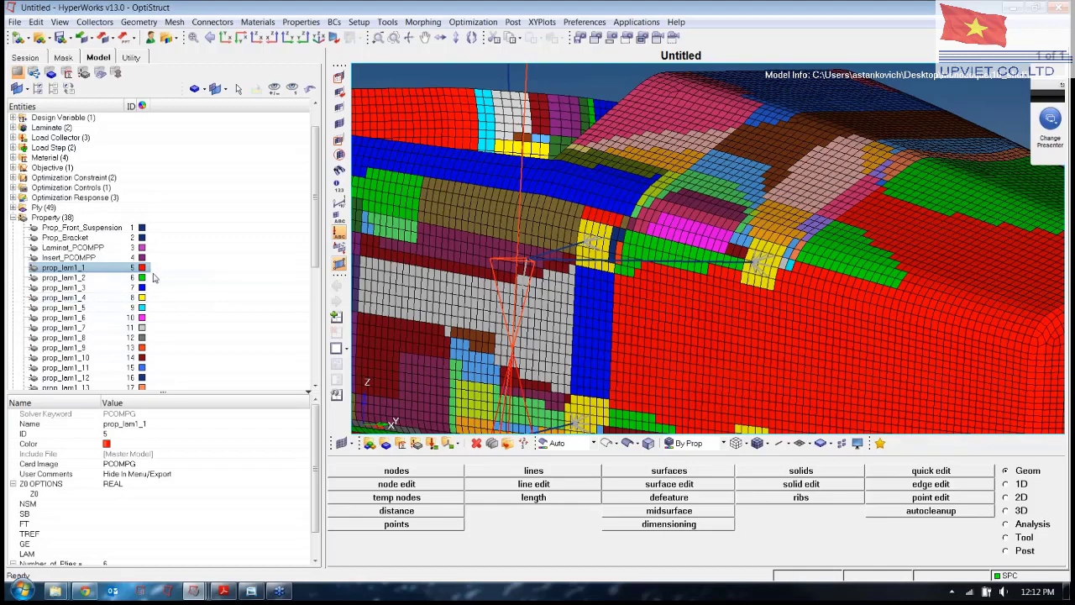
scroll(769, 184, "down", 4, "ctrl")
left_click_drag(781, 155, 766, 179, "ctrl")
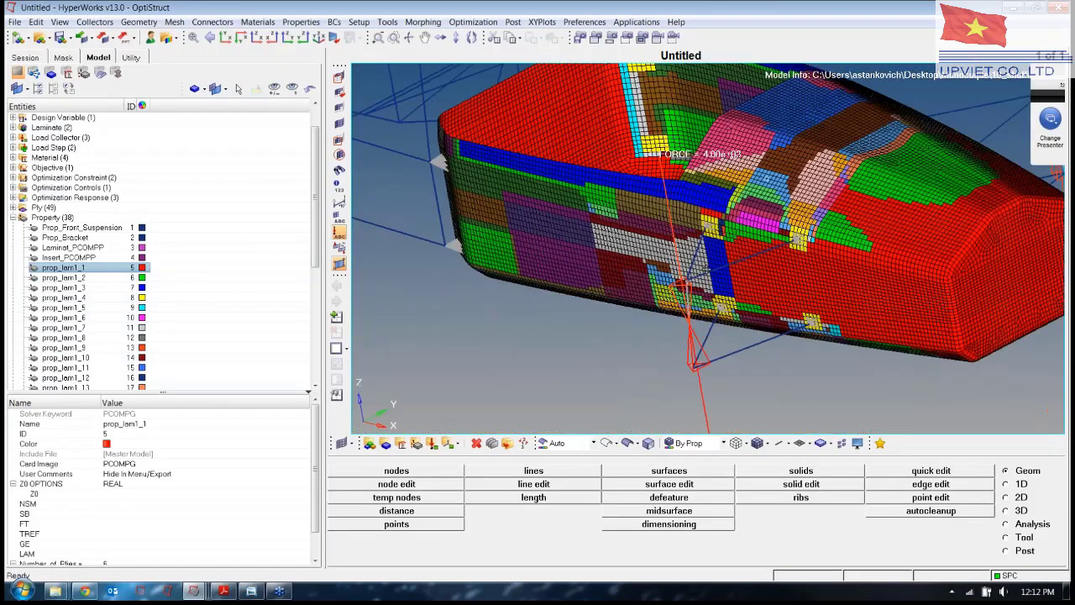
right_click_drag(766, 179, 702, 244, "ctrl")
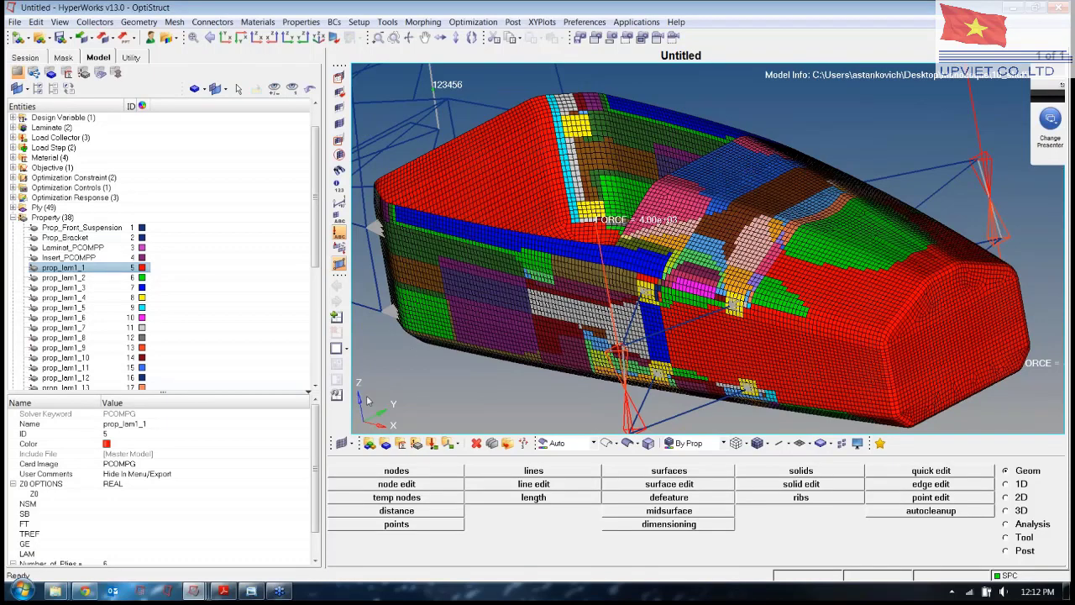
left_click(258, 517)
mouse_move(223, 594)
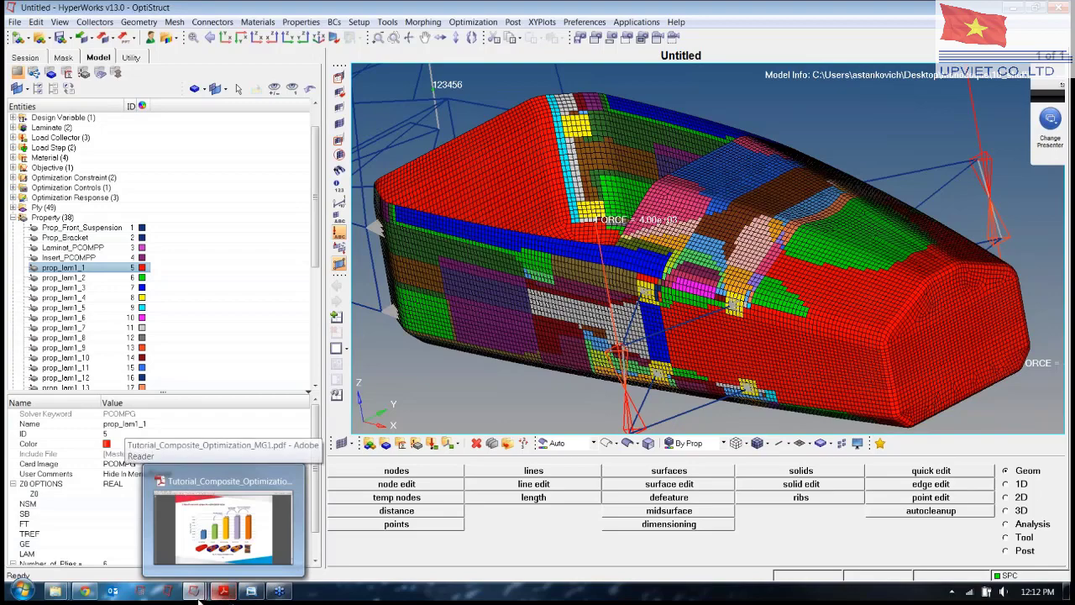
Switch to the baseline monocoque window and orbit the chassis and frame from several angles.
left_click(94, 545)
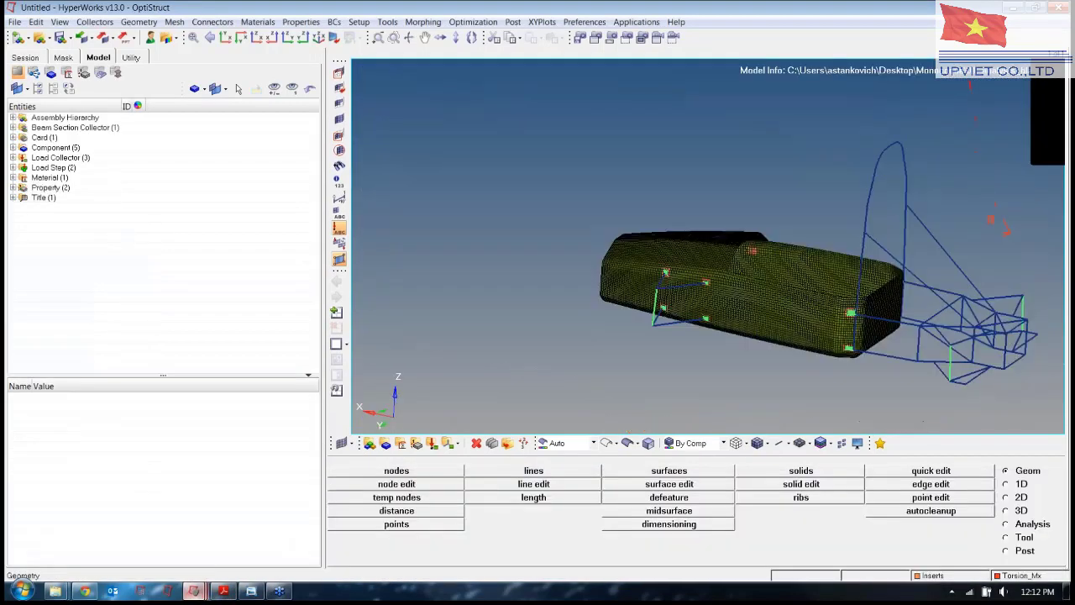
left_click_drag(717, 287, 743, 279, "ctrl")
left_click_drag(599, 295, 657, 232, "ctrl")
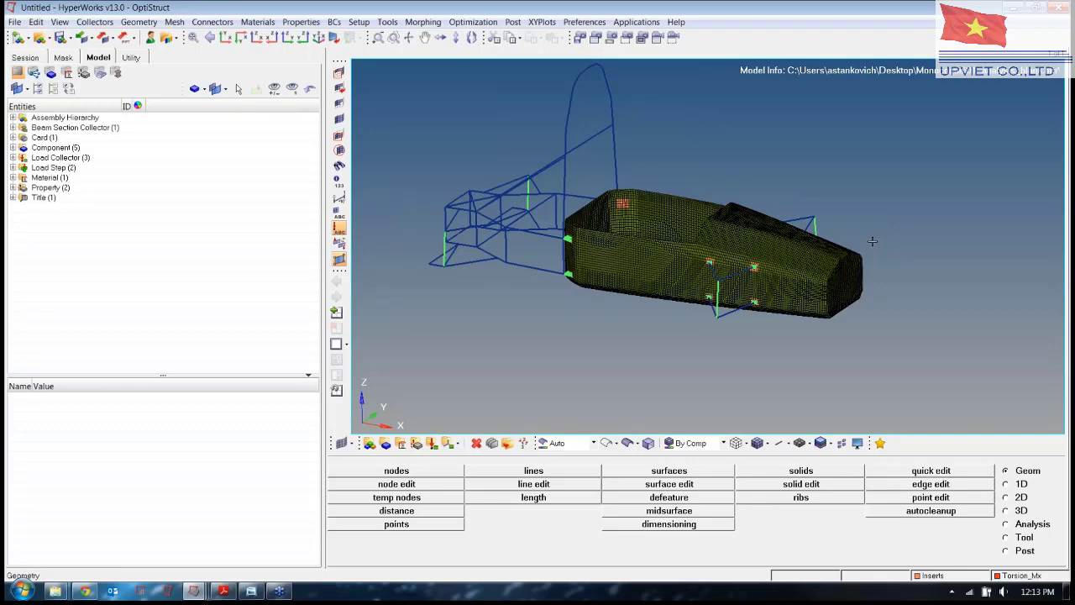
left_click_drag(874, 258, 820, 292, "ctrl")
right_click_drag(820, 292, 893, 299, "ctrl")
left_click_drag(878, 274, 827, 197, "ctrl")
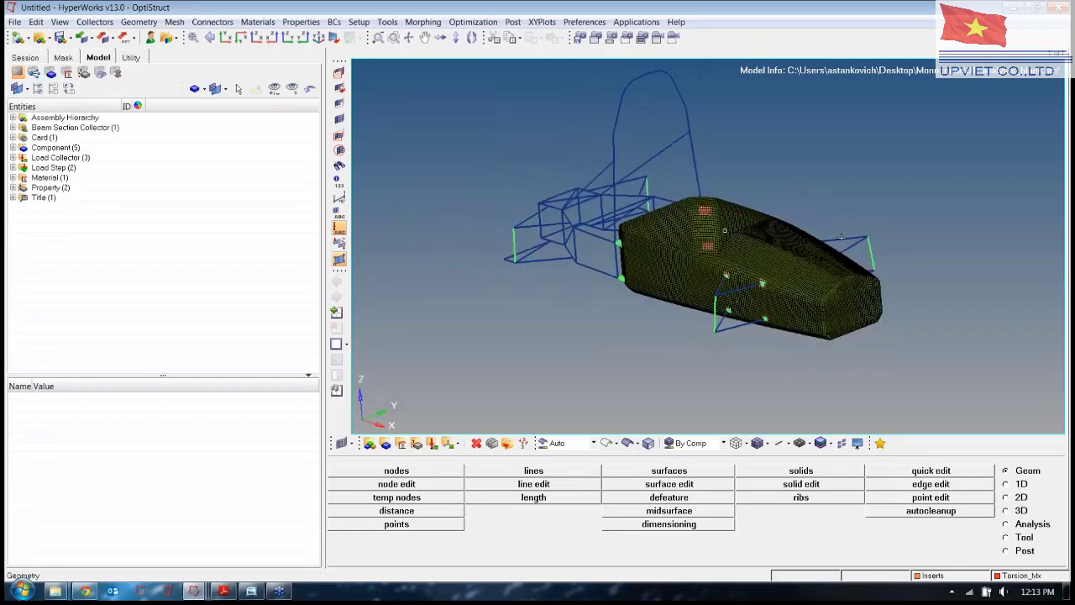
right_click_drag(832, 237, 770, 235, "ctrl")
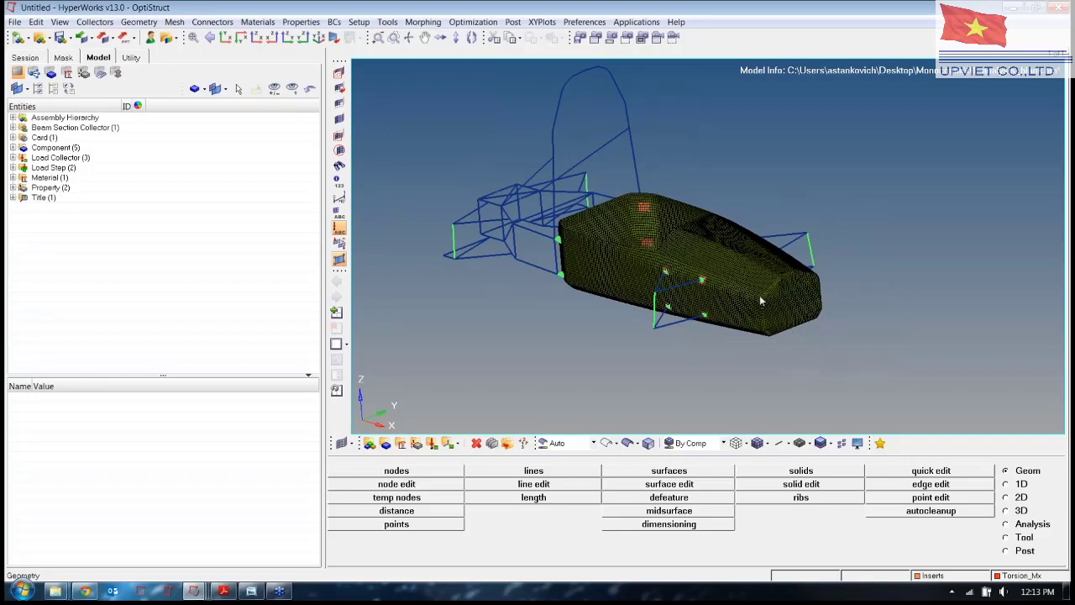
left_click_drag(847, 290, 829, 296, "ctrl")
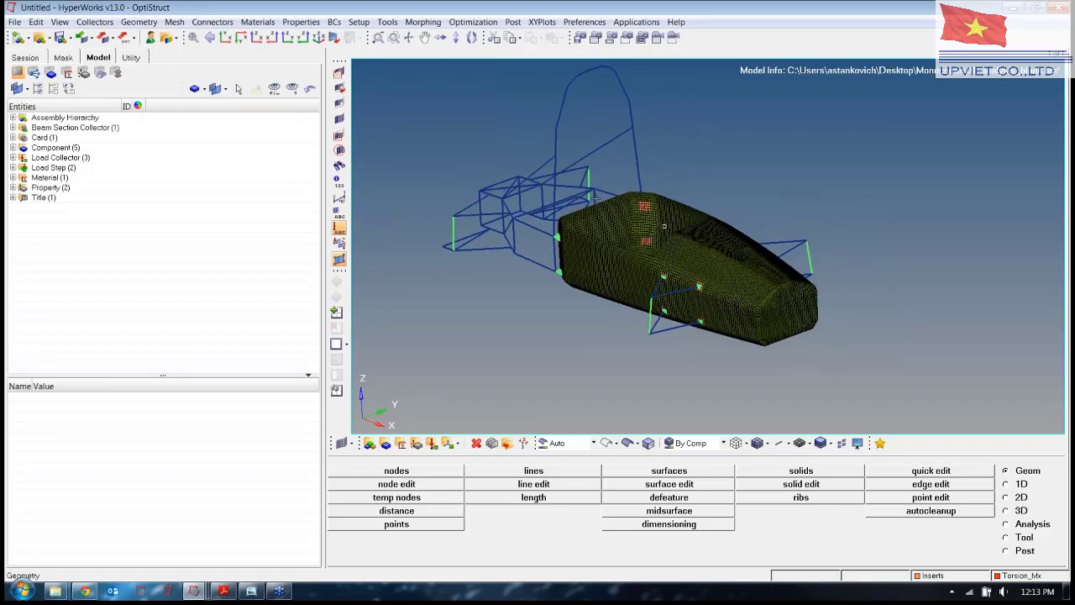
left_click_drag(778, 287, 814, 264, "ctrl")
Zoom around the roll hoop and side of the car, then reframe the whole body obliquely.
scroll(756, 302, "up", 4, "ctrl")
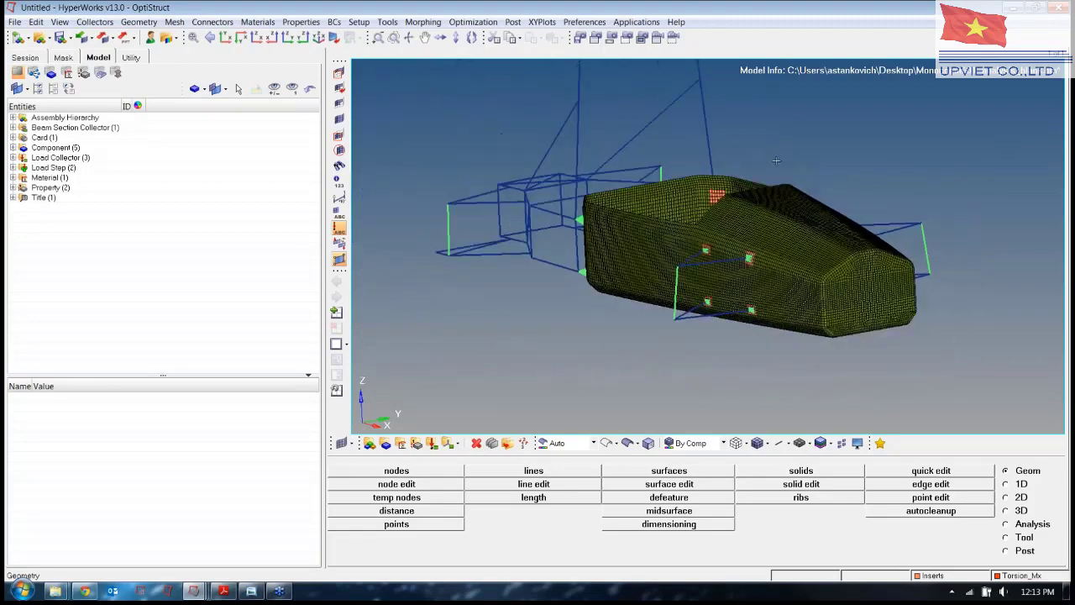
left_click_drag(675, 300, 711, 329, "ctrl")
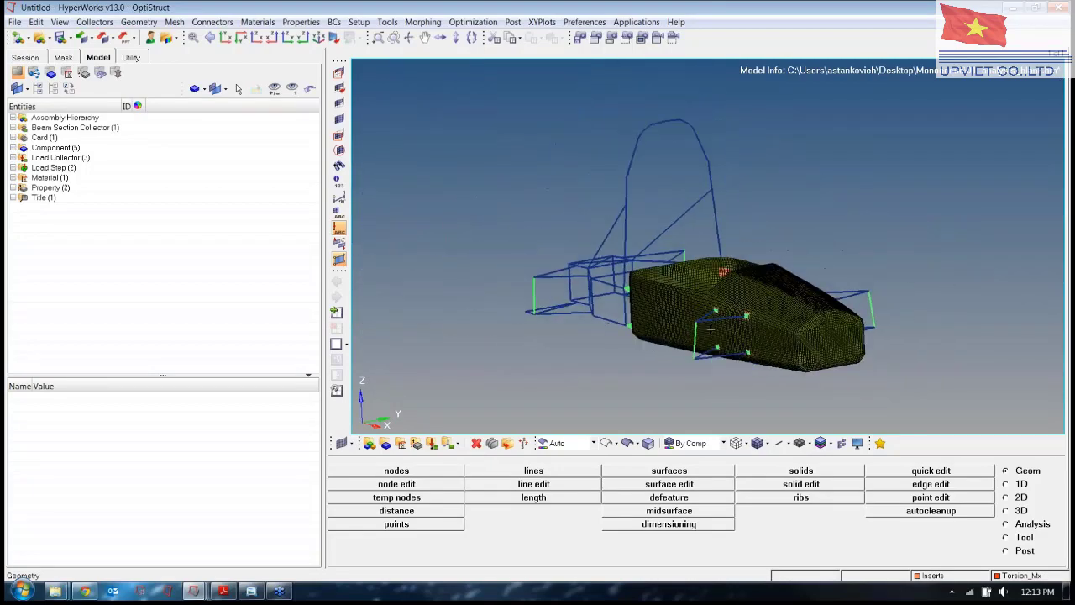
left_click_drag(783, 319, 819, 336, "ctrl")
right_click_drag(756, 342, 825, 321, "ctrl")
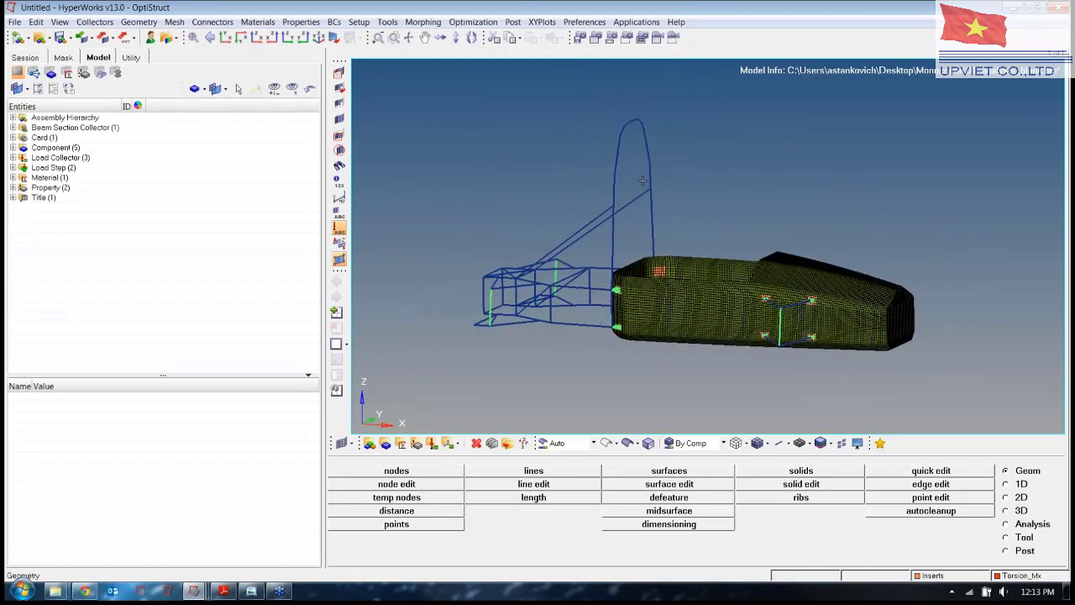
scroll(636, 321, "up", 4)
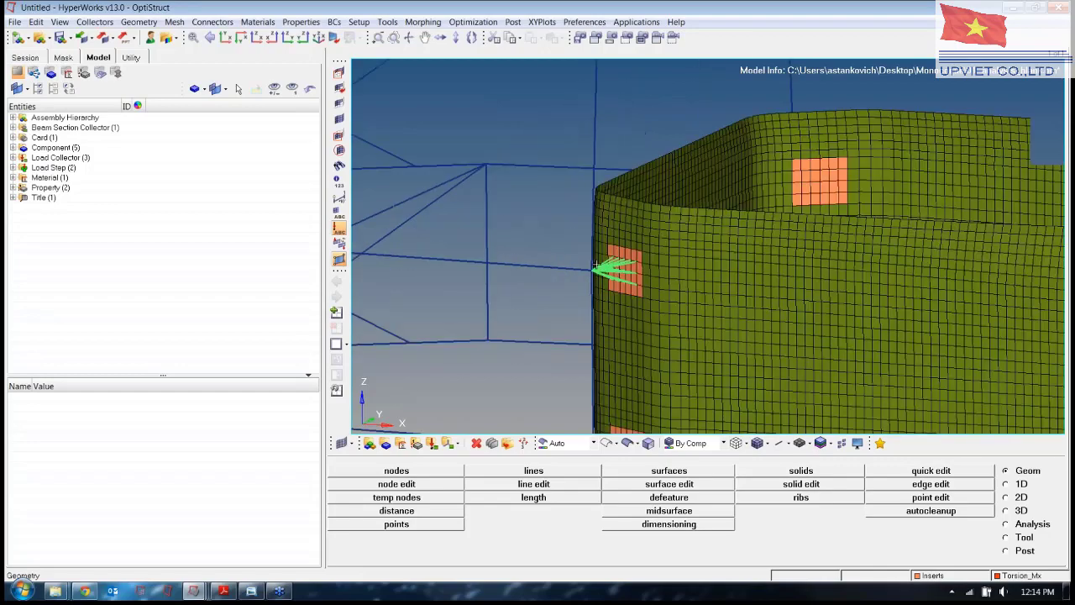
scroll(749, 278, "down", 6)
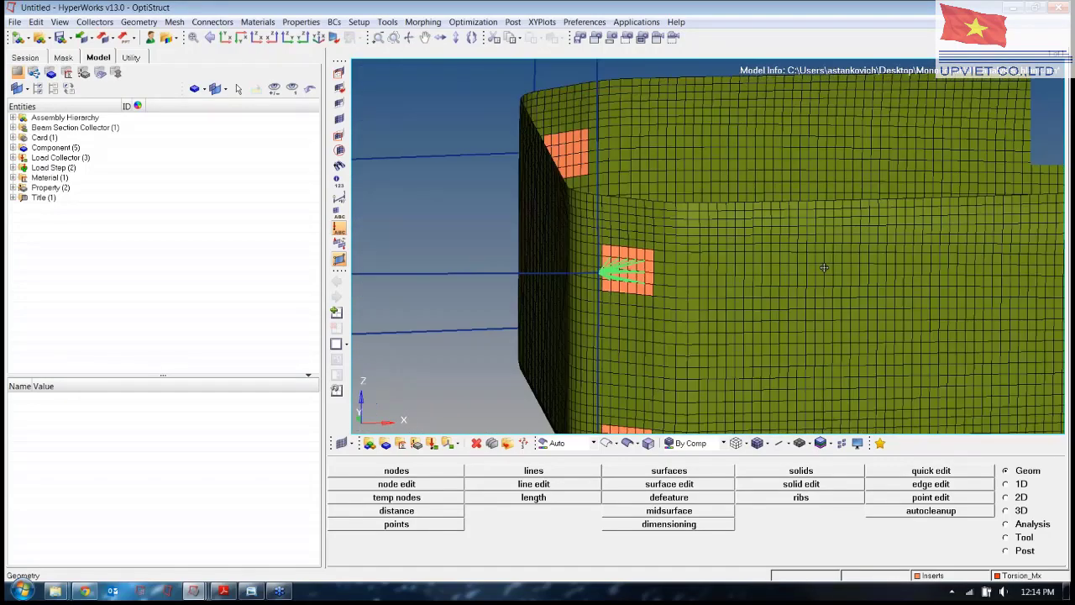
left_click_drag(899, 296, 847, 318, "ctrl")
right_click_drag(847, 317, 715, 320, "ctrl")
left_click_drag(930, 277, 780, 267, "ctrl")
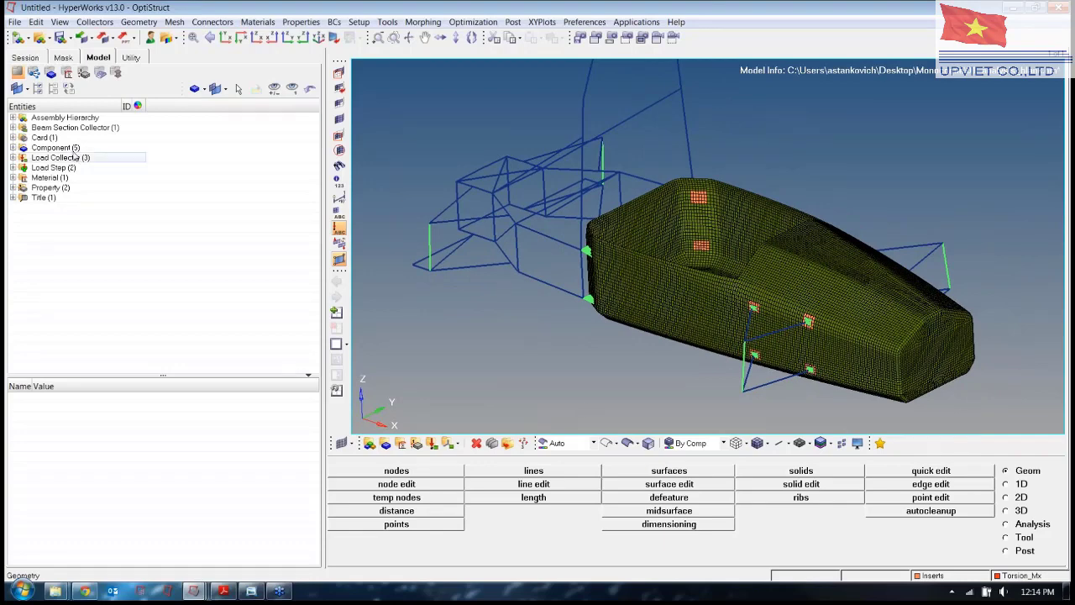
Expand the components, check Bracket, and toggle the Monocoque and Rigids display off and on.
left_click(12, 148)
left_click(60, 158)
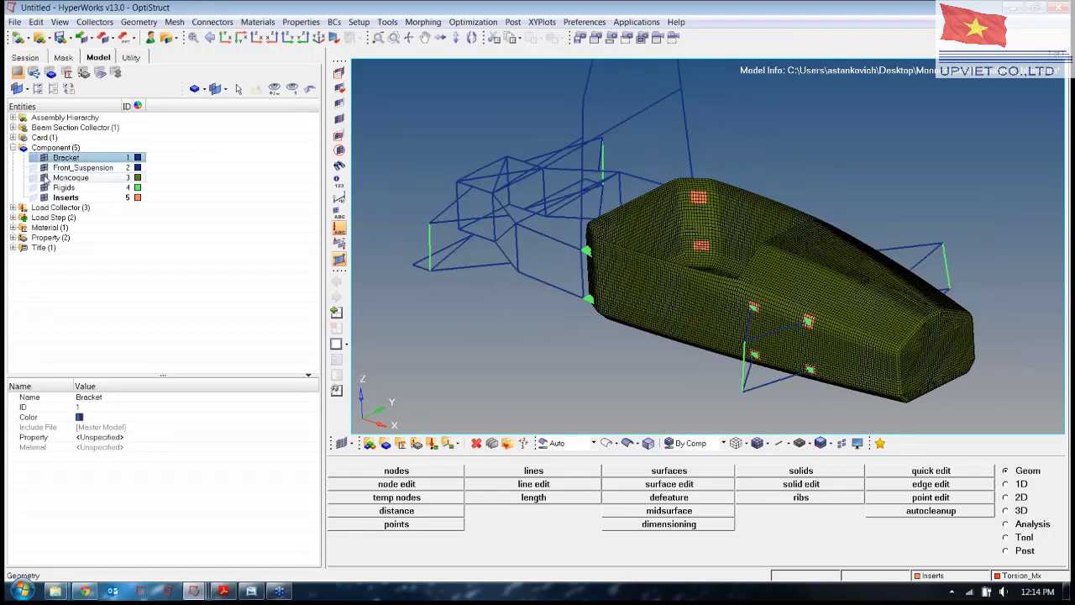
left_click(44, 177)
left_click(43, 177)
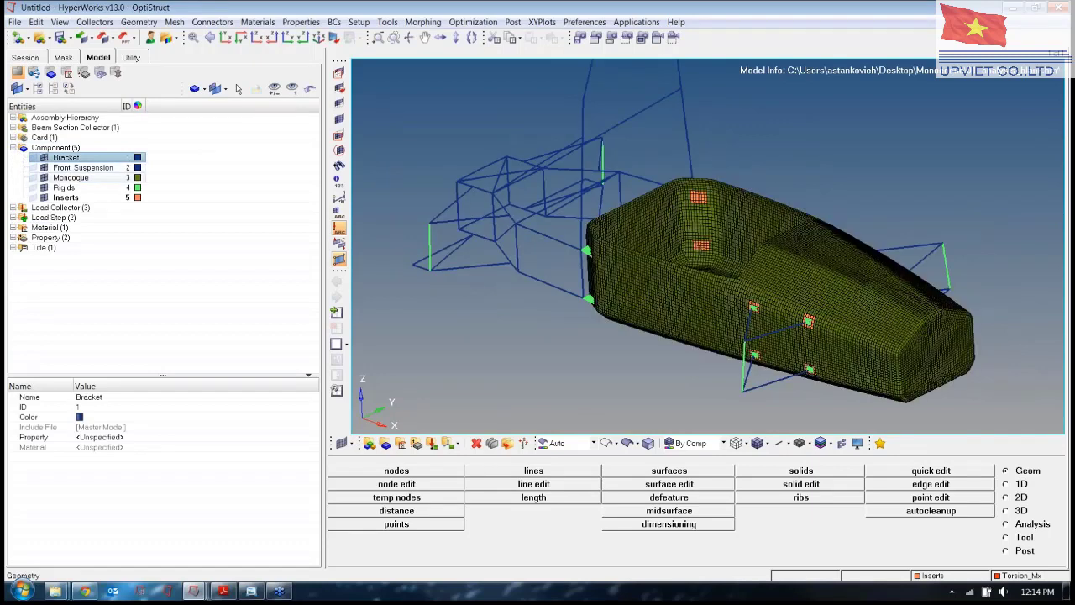
left_click(43, 187)
left_click(44, 188)
left_click_drag(620, 342, 733, 341, "ctrl")
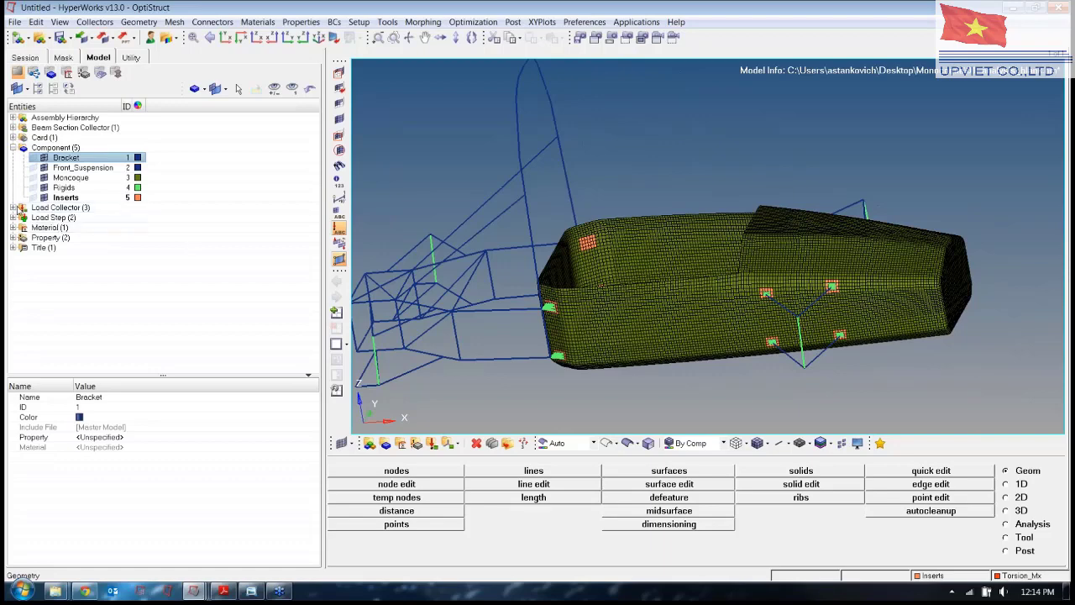
Display the Torsion_-Mx and Torsion_Mx force load collectors on the model.
left_click(14, 208)
left_click(44, 218)
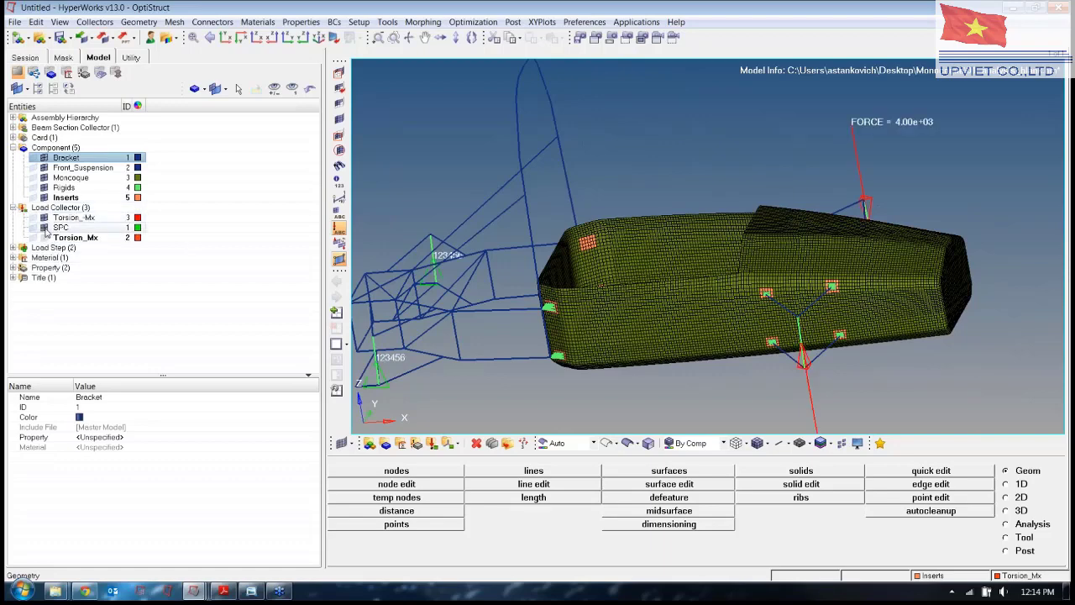
left_click(44, 237)
right_click_drag(500, 320, 569, 272, "ctrl")
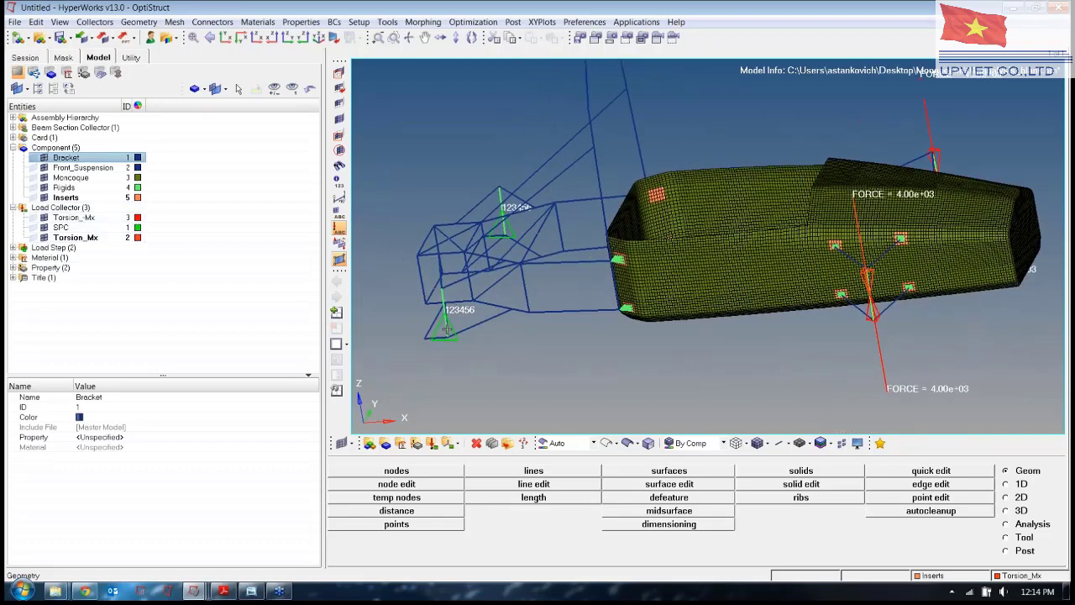
Inspect load step LS_Torsion_Mx, then expand Material, Property and Title while orbiting the model.
left_click(12, 248)
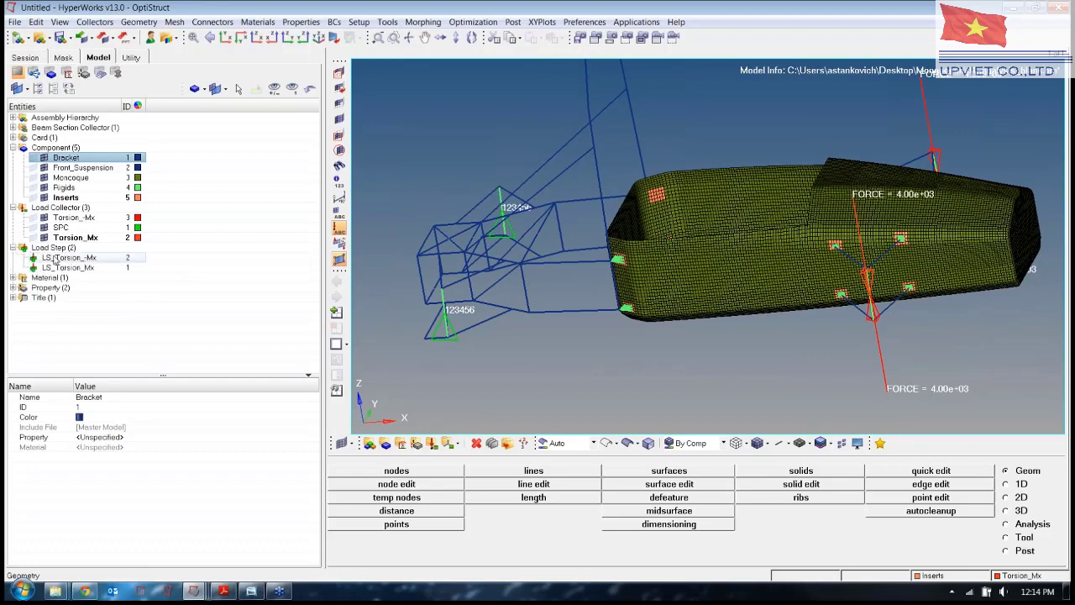
left_click(51, 267)
left_click(13, 278)
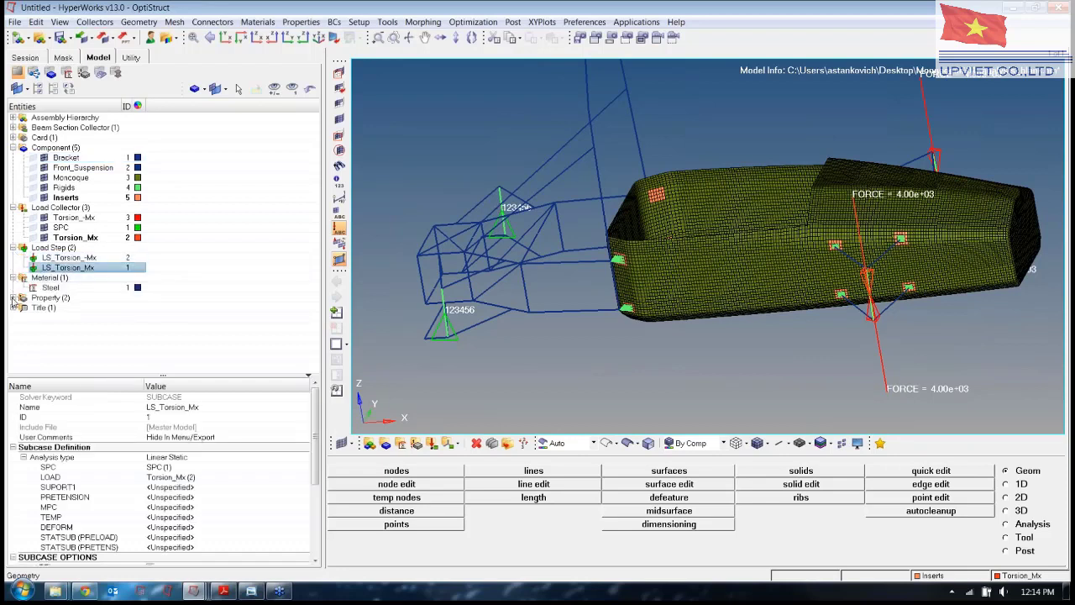
left_click(13, 298)
left_click(13, 328)
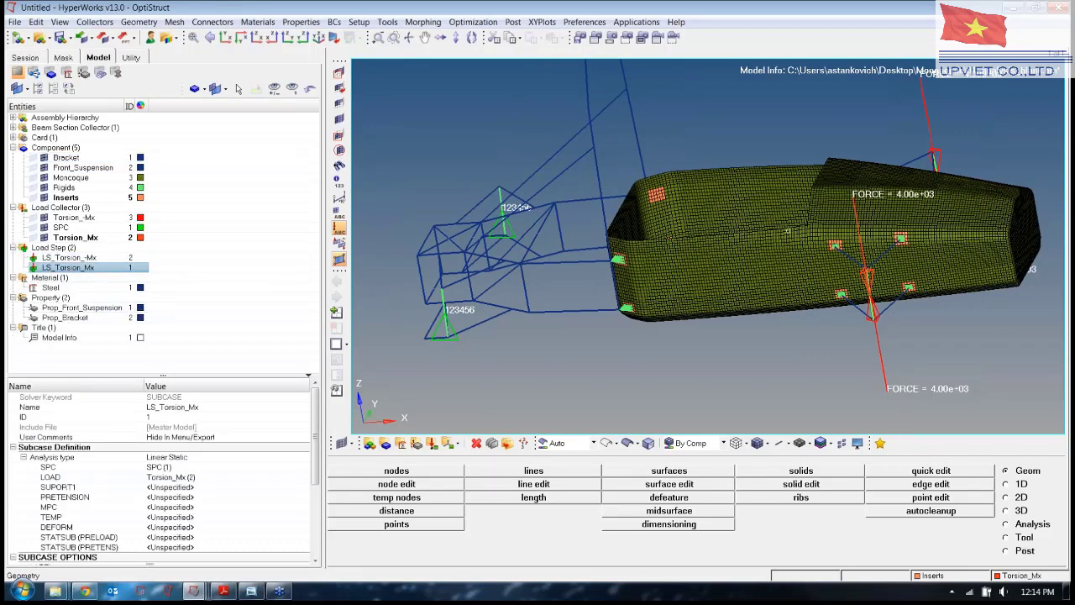
left_click_drag(820, 258, 756, 294, "ctrl")
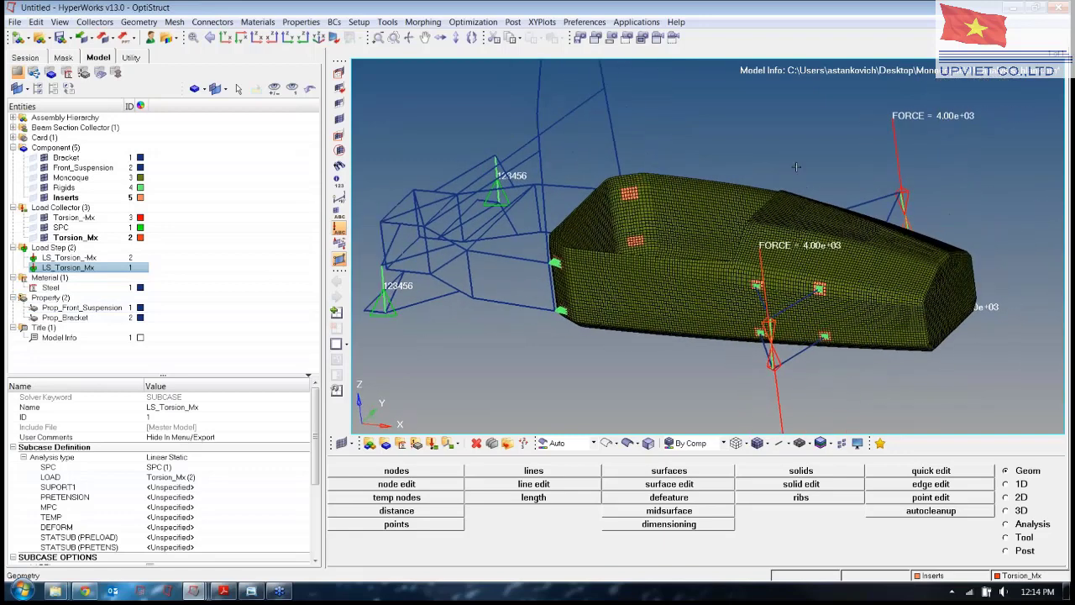
left_click_drag(797, 166, 877, 227, "ctrl")
left_click_drag(704, 316, 751, 240, "ctrl")
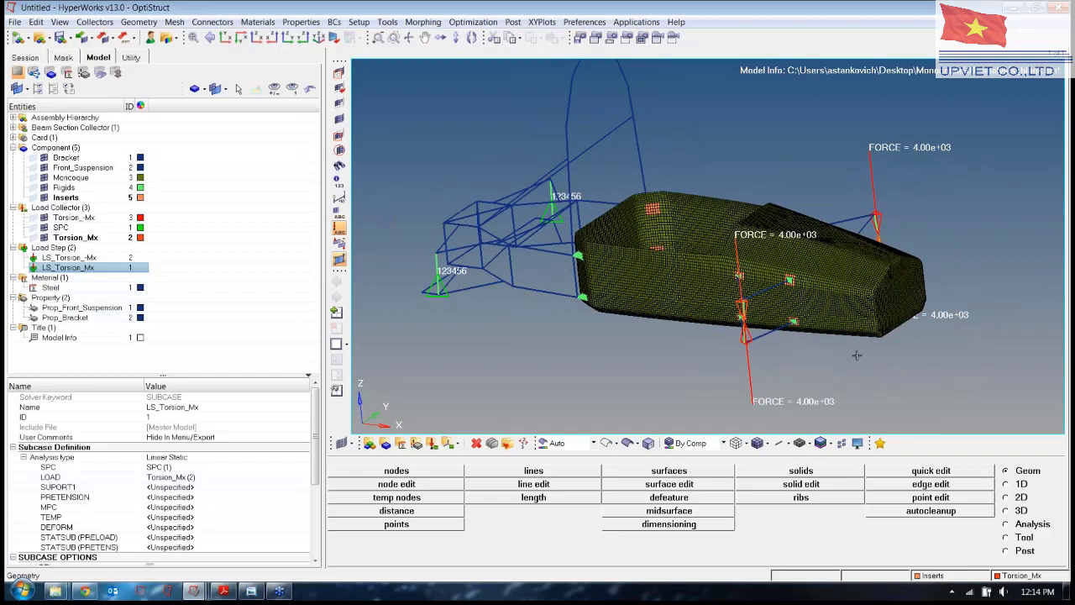